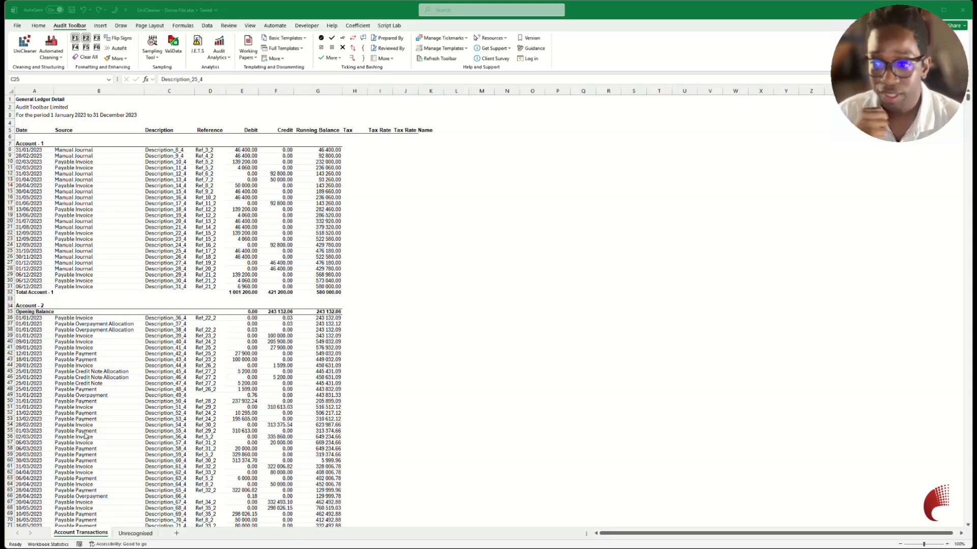
# Run UniCleaner on the Account Transactions ledger as a XERO export with Apply Trends enabled.
pyautogui.click(155, 250)
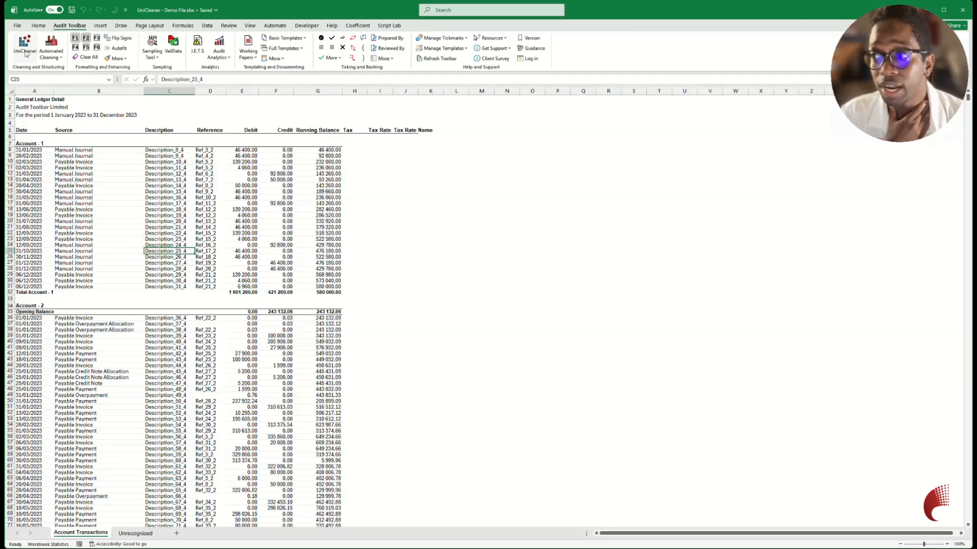
pyautogui.click(31, 54)
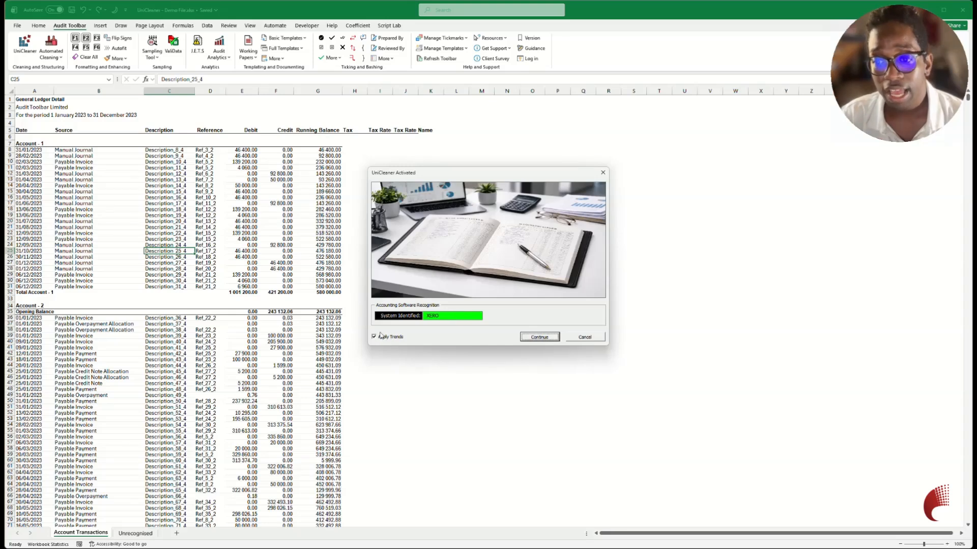
pyautogui.click(538, 338)
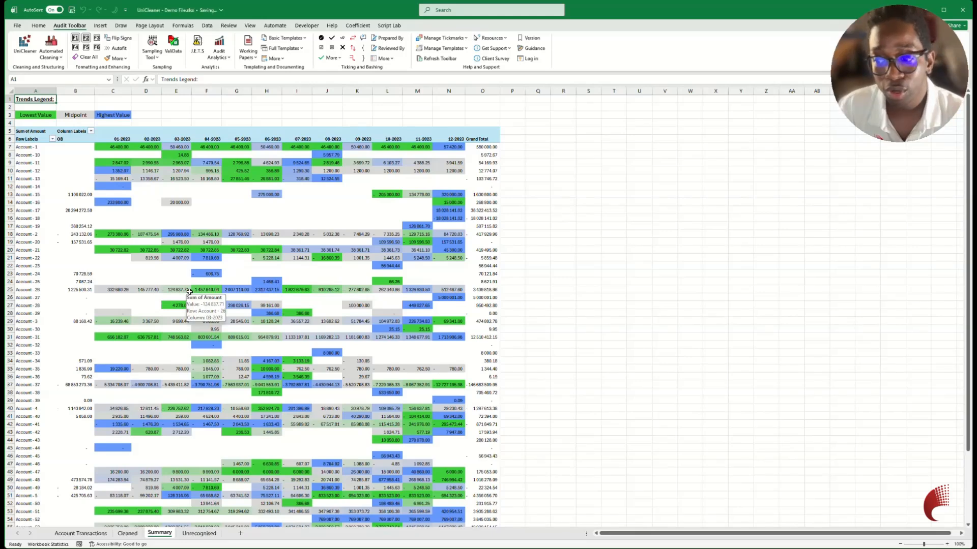
# Compare the original Account Transactions sheet with the Cleaned sheet and examine the Account column's entries for Account - 1.
pyautogui.click(74, 536)
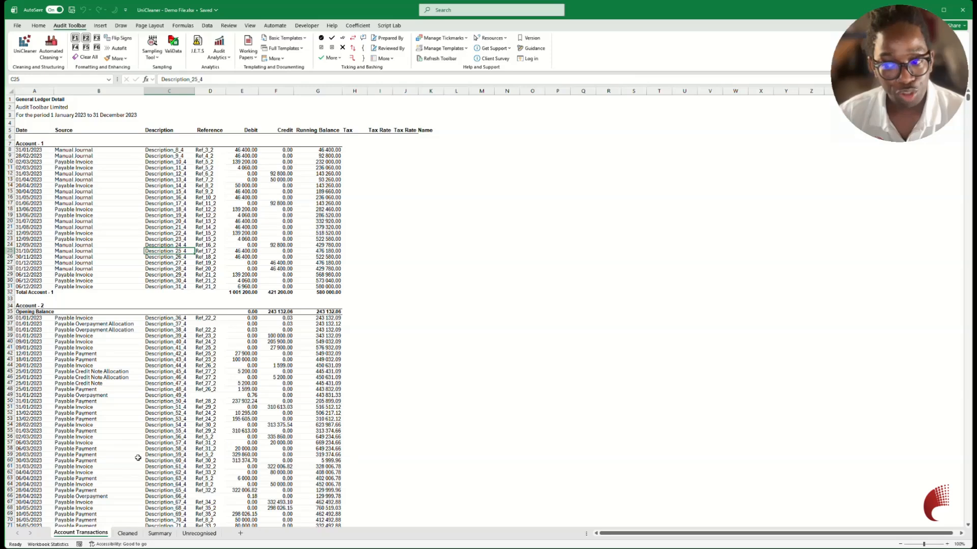
pyautogui.click(127, 534)
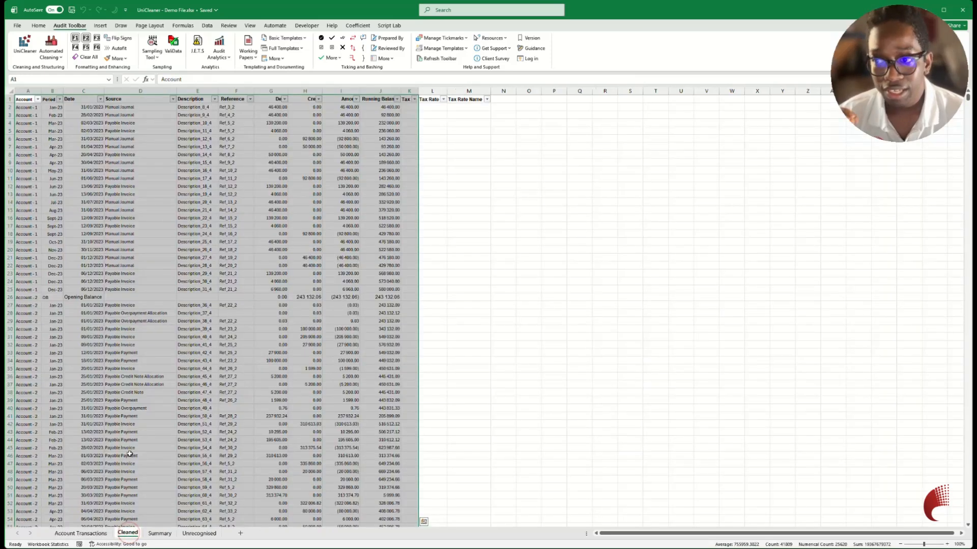
pyautogui.click(34, 111)
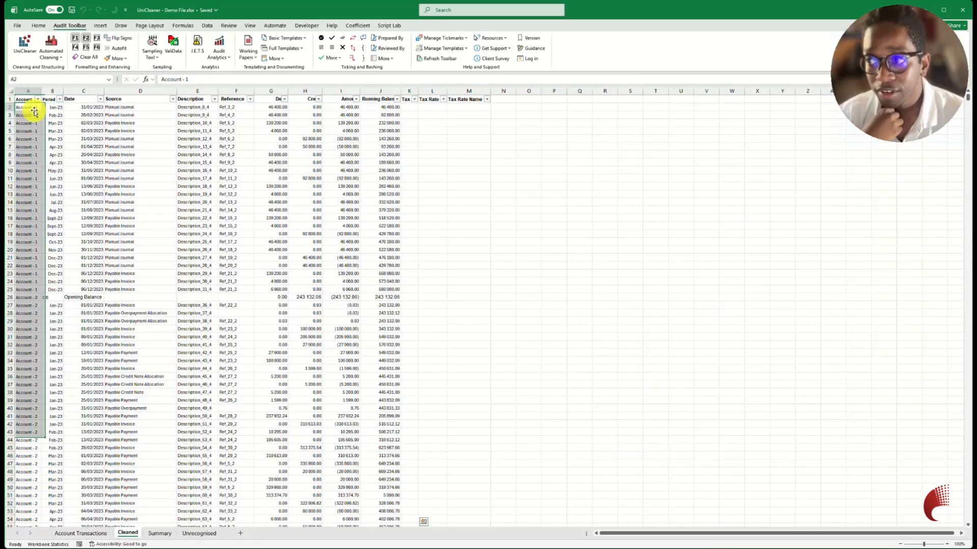
pyautogui.click(28, 91)
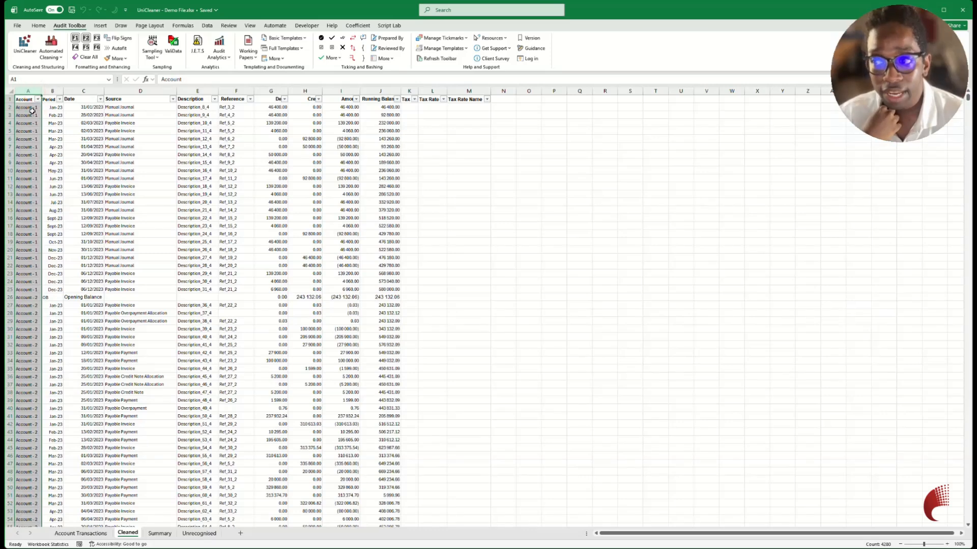
pyautogui.moveTo(31, 108); pyautogui.dragTo(39, 294)
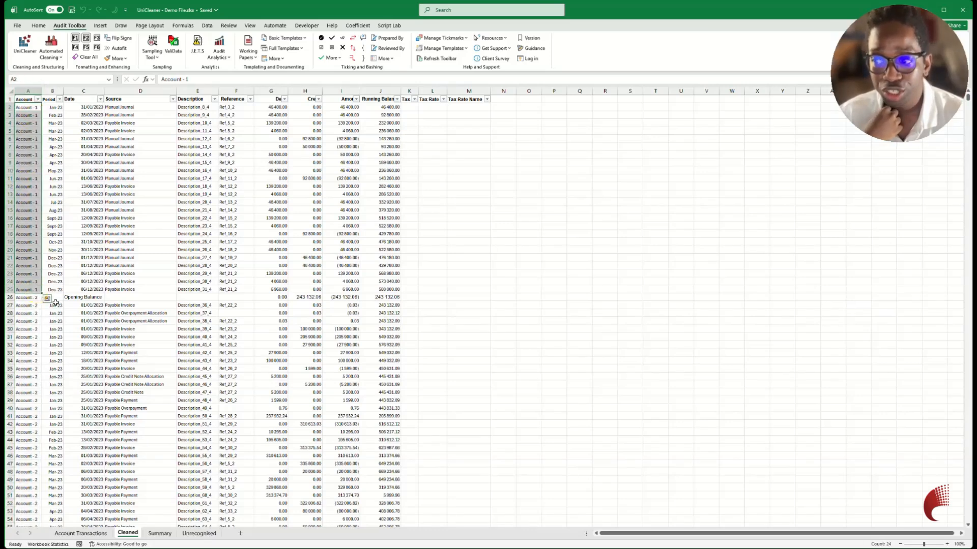
# Examine the Cleaned sheet's Period column, including the OB entry, and compare the Amount column with the debits and credits.
pyautogui.click(55, 90)
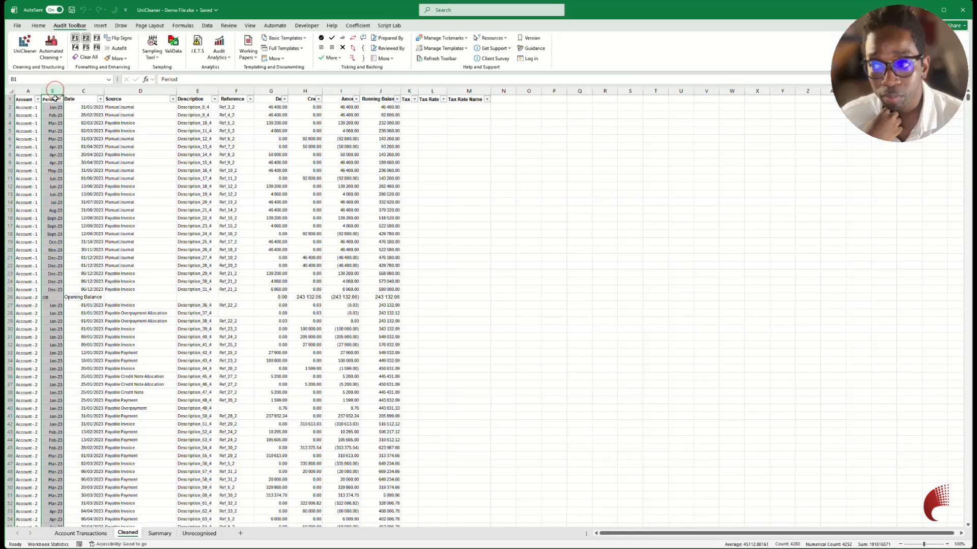
pyautogui.click(58, 298)
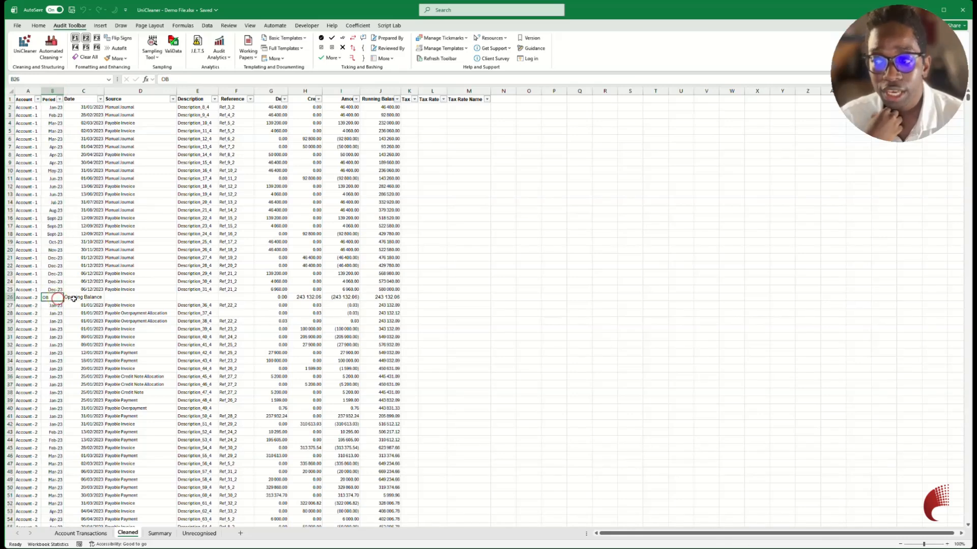
pyautogui.moveTo(51, 233); pyautogui.dragTo(57, 287)
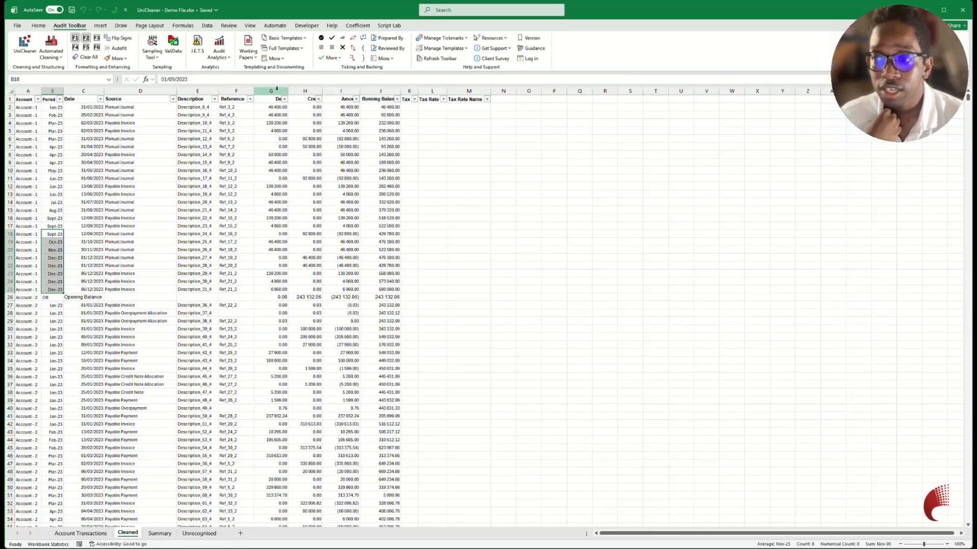
pyautogui.click(344, 91)
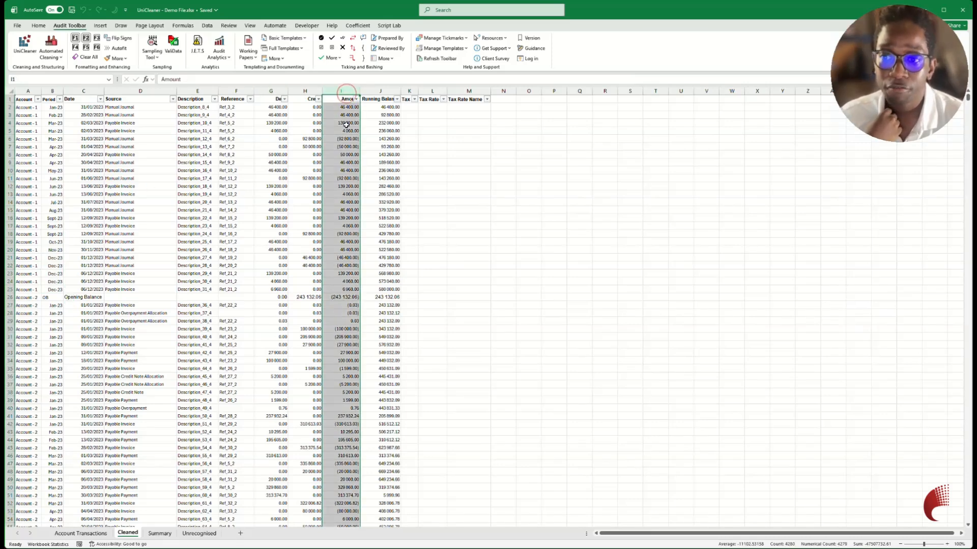
pyautogui.moveTo(275, 107); pyautogui.dragTo(315, 112)
pyautogui.click(344, 107)
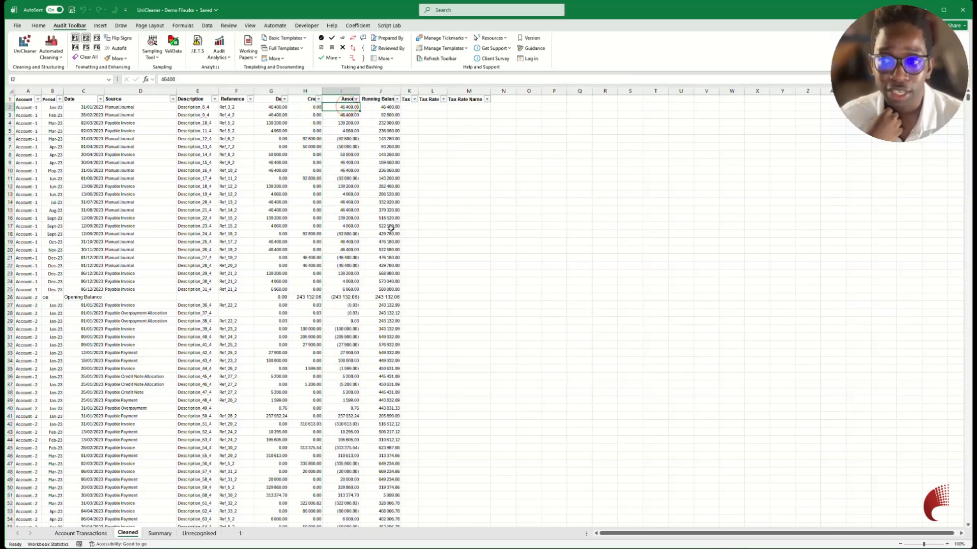
# Review the Summary sheet's pivot table: month headers, account rows, opening balance column, Grand Total column and monthly amounts.
pyautogui.click(160, 535)
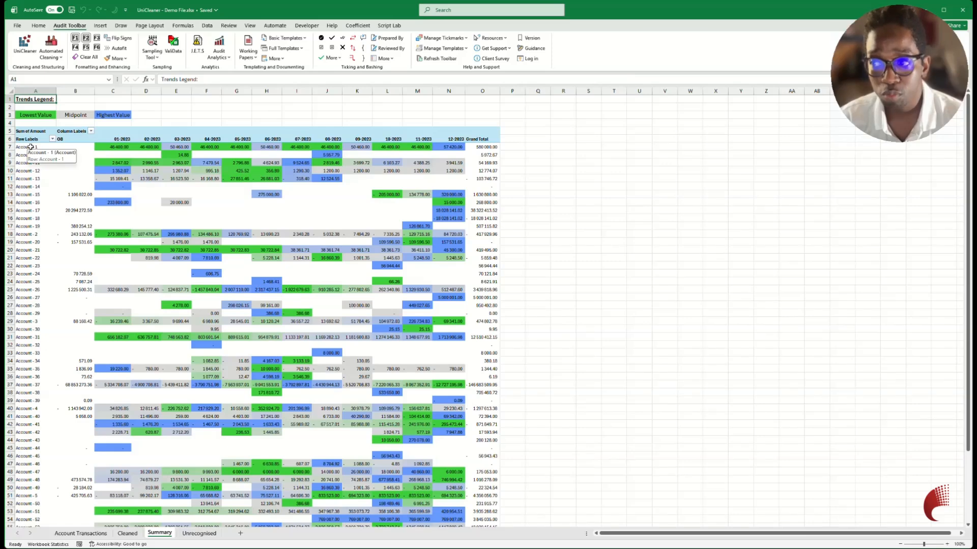
pyautogui.moveTo(122, 139); pyautogui.dragTo(448, 138)
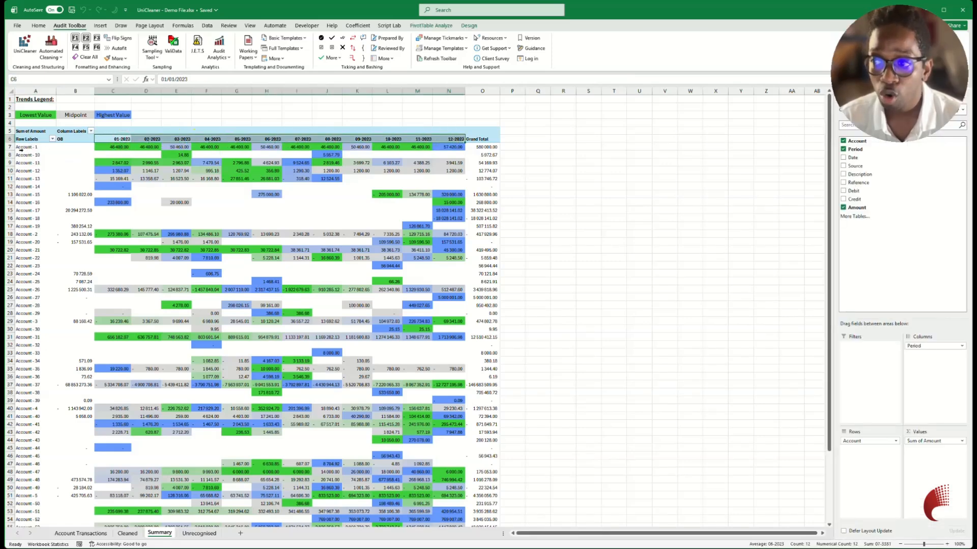
pyautogui.moveTo(22, 149); pyautogui.dragTo(31, 369)
pyautogui.click(72, 135)
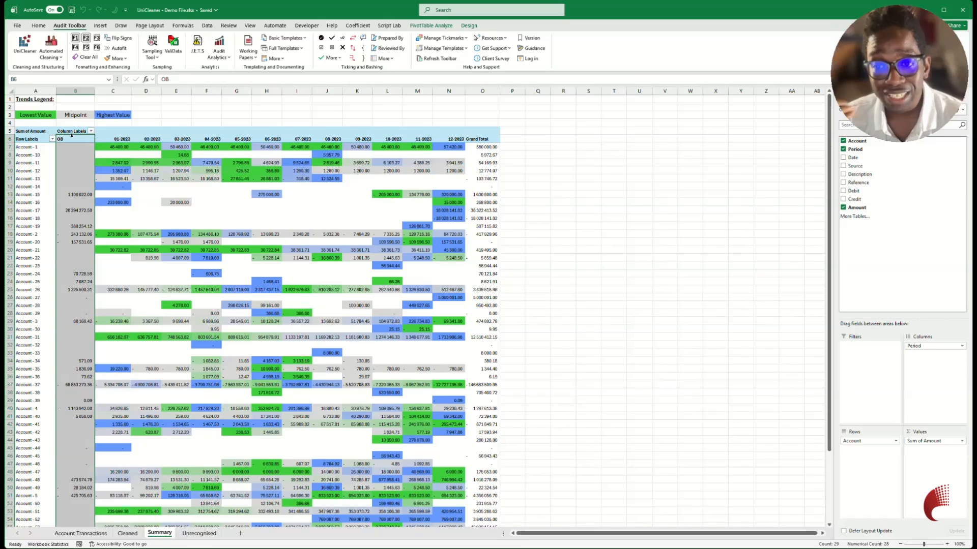
pyautogui.click(483, 138)
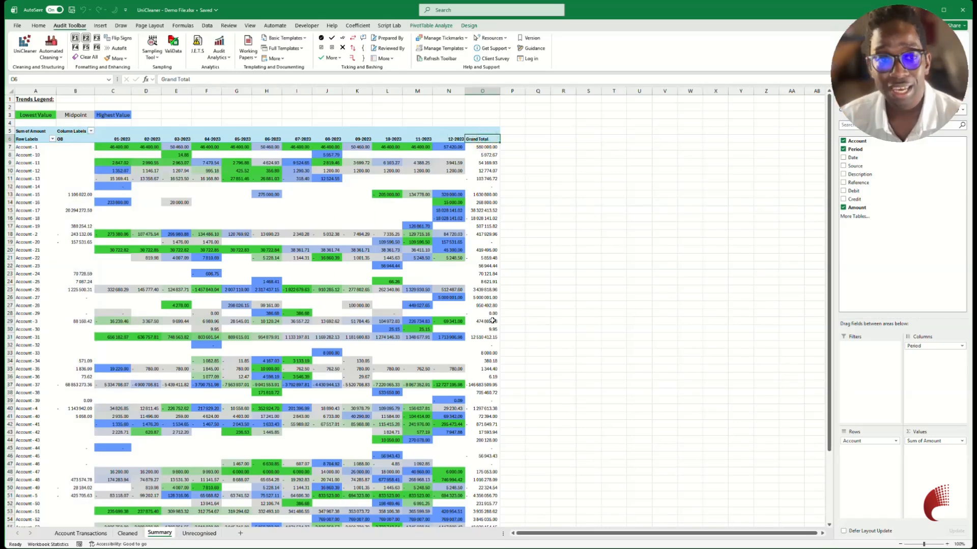
pyautogui.moveTo(492, 321)
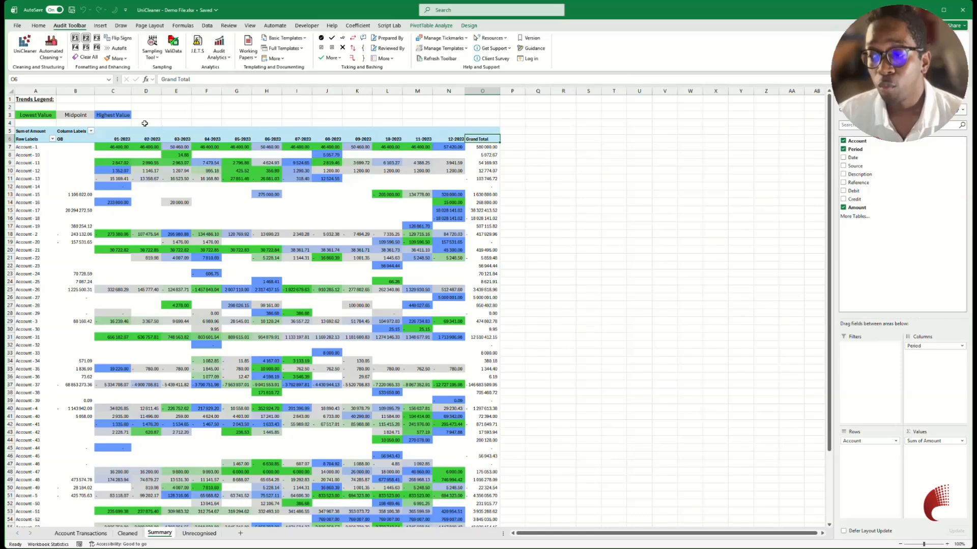
pyautogui.moveTo(116, 147); pyautogui.dragTo(448, 331)
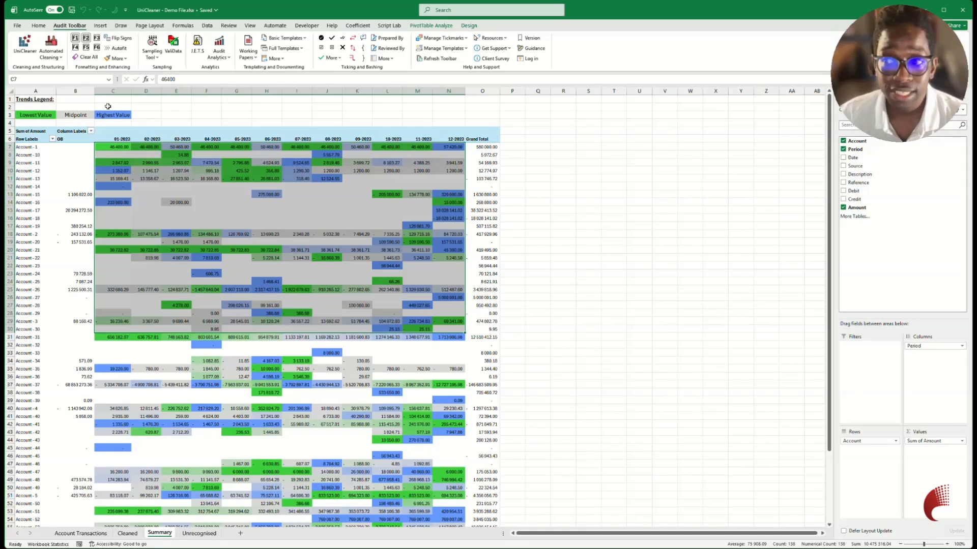
# Examine the Trends Legend's colour categories for Lowest Value, Midpoint and Highest Value.
pyautogui.click(37, 100)
pyautogui.moveTo(37, 100); pyautogui.dragTo(133, 118)
pyautogui.click(133, 115)
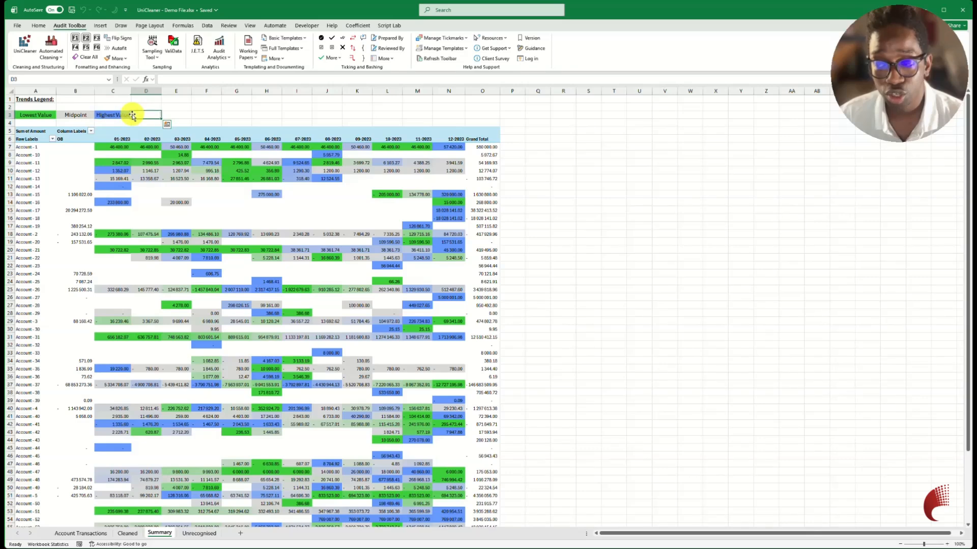
pyautogui.click(38, 115)
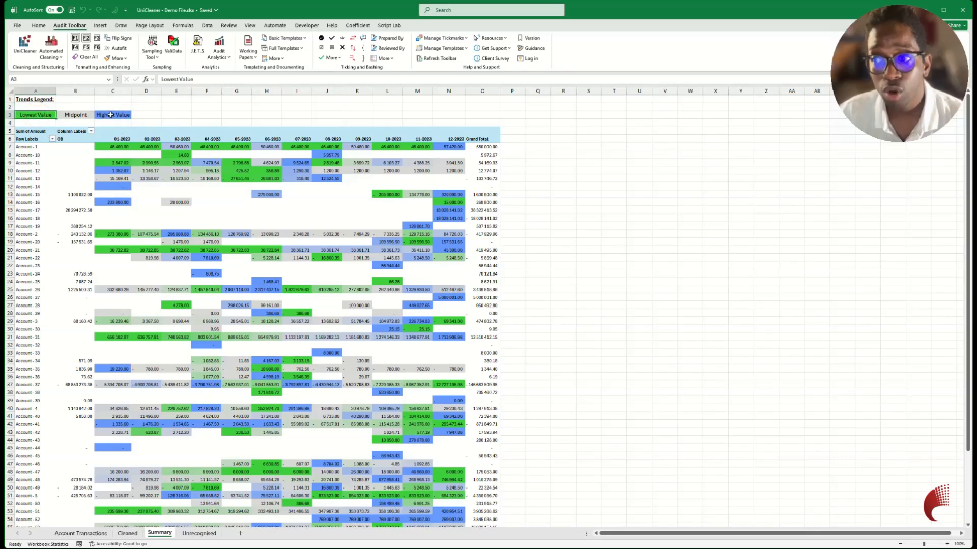
pyautogui.click(111, 116)
pyautogui.click(74, 116)
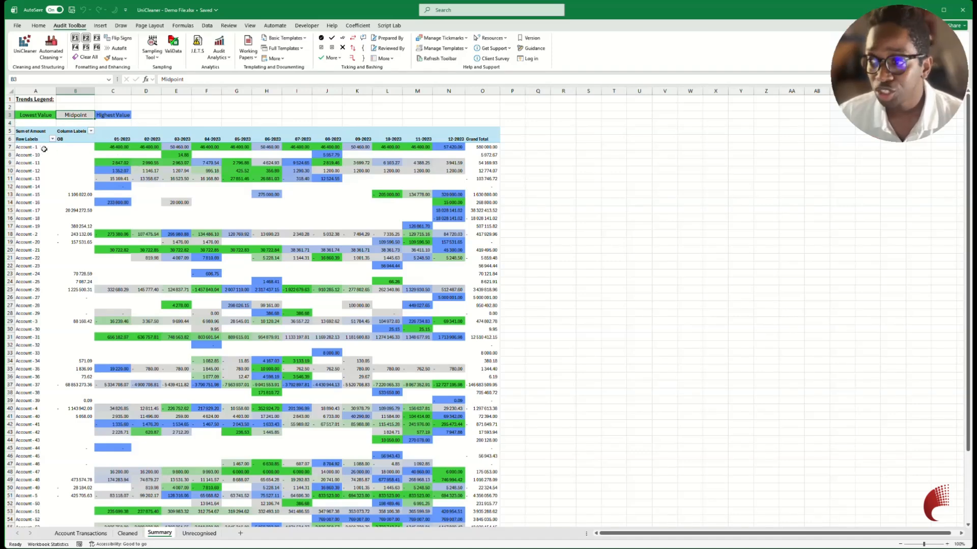
# Inspect the monthly trend colours for Account - 1, comparing its 01-2023, 03-2023 and 12-2023 amounts.
pyautogui.moveTo(123, 148)
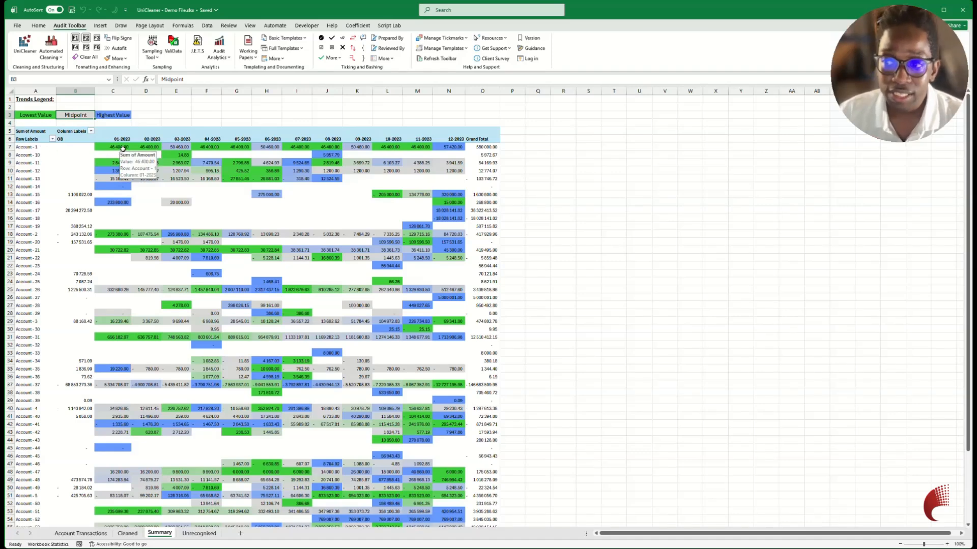
pyautogui.click(456, 148)
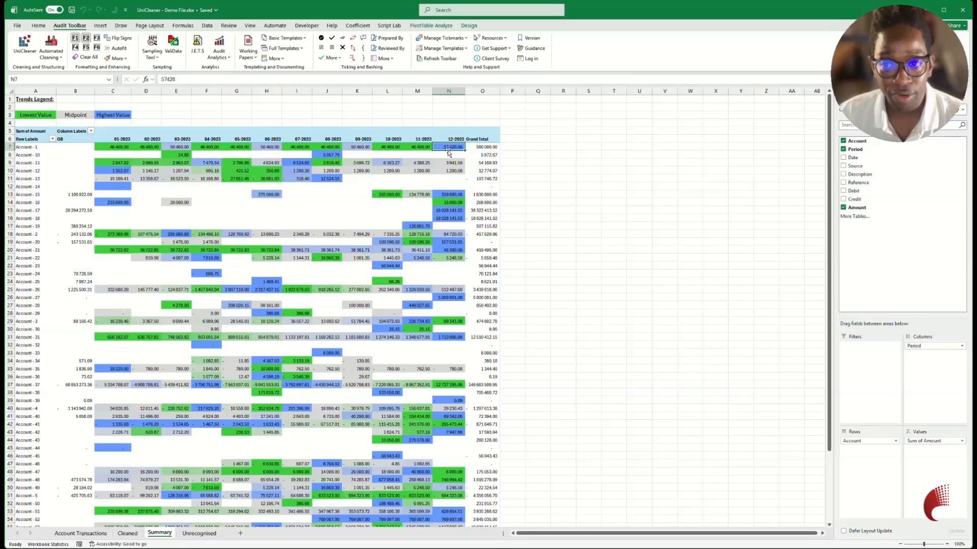
pyautogui.moveTo(121, 148); pyautogui.dragTo(328, 148)
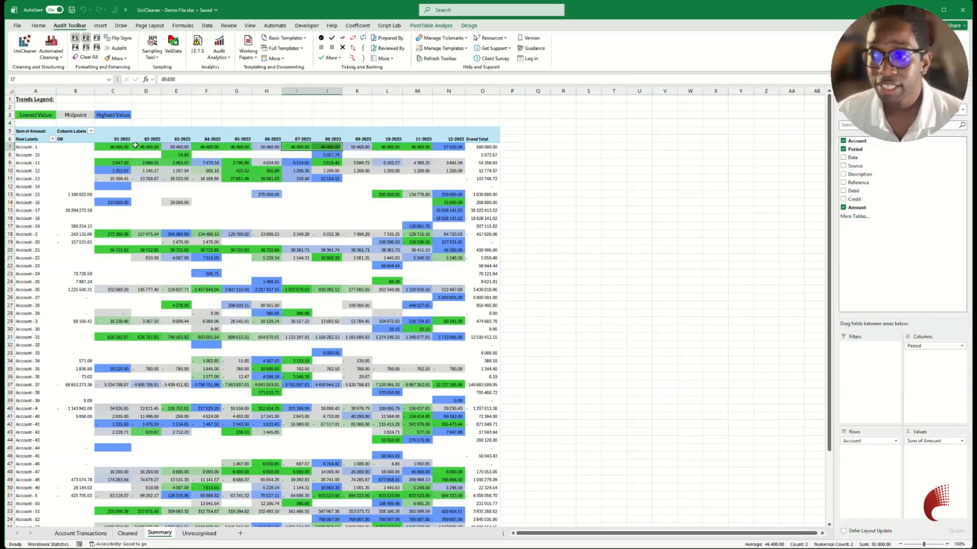
pyautogui.click(178, 147)
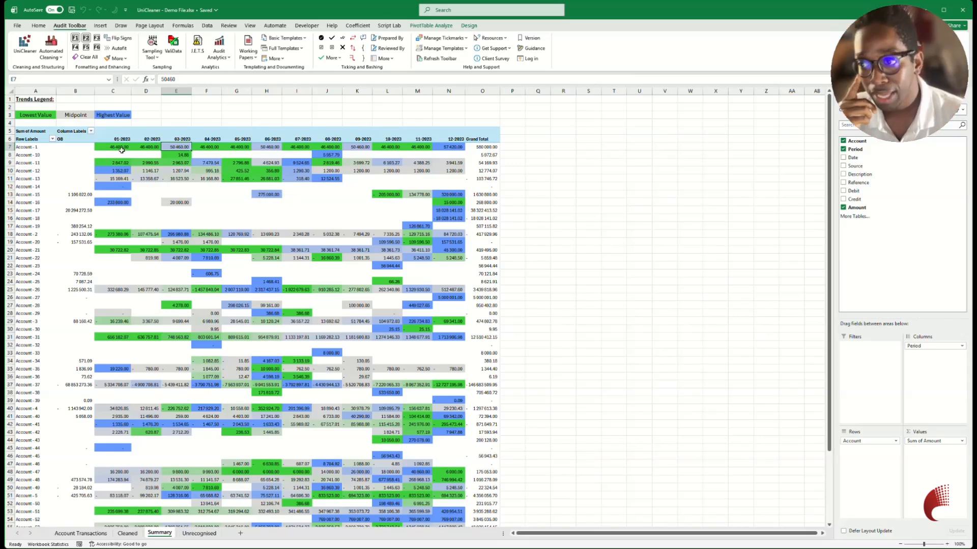
pyautogui.moveTo(118, 147); pyautogui.dragTo(173, 146)
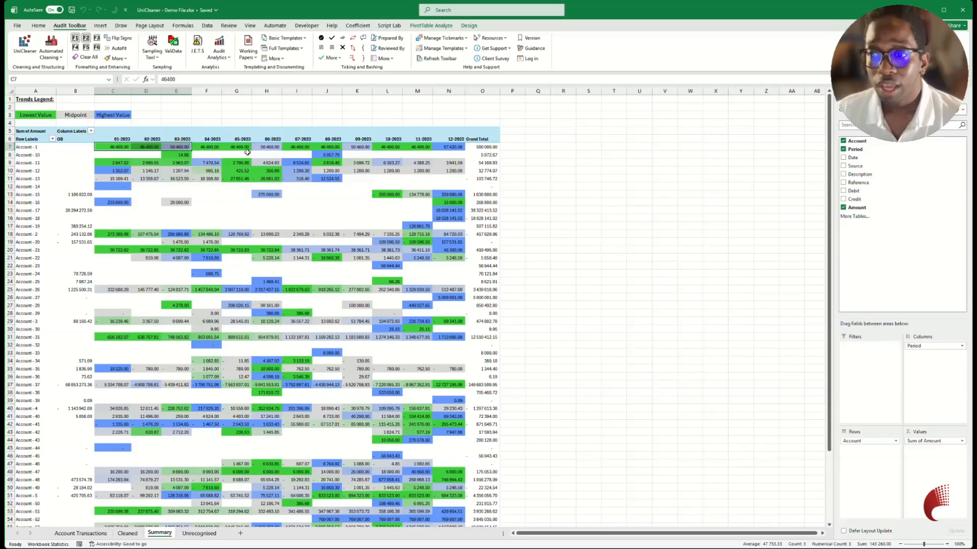
# Check the Grand Total row of the Summary pivot table across all months and for the opening balance column.
pyautogui.scroll(-6, 247, 152)
pyautogui.scroll(-3, 247, 152)
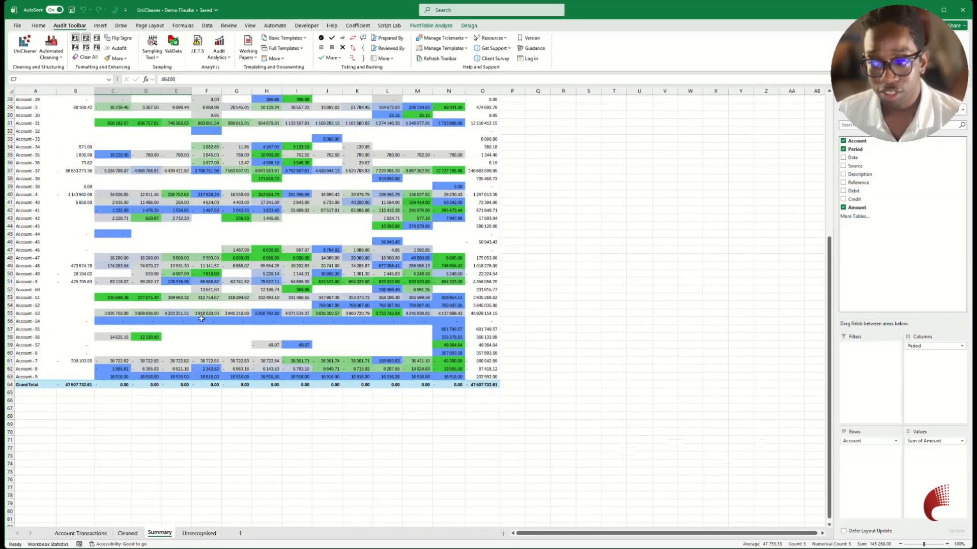
pyautogui.moveTo(456, 385); pyautogui.dragTo(104, 384)
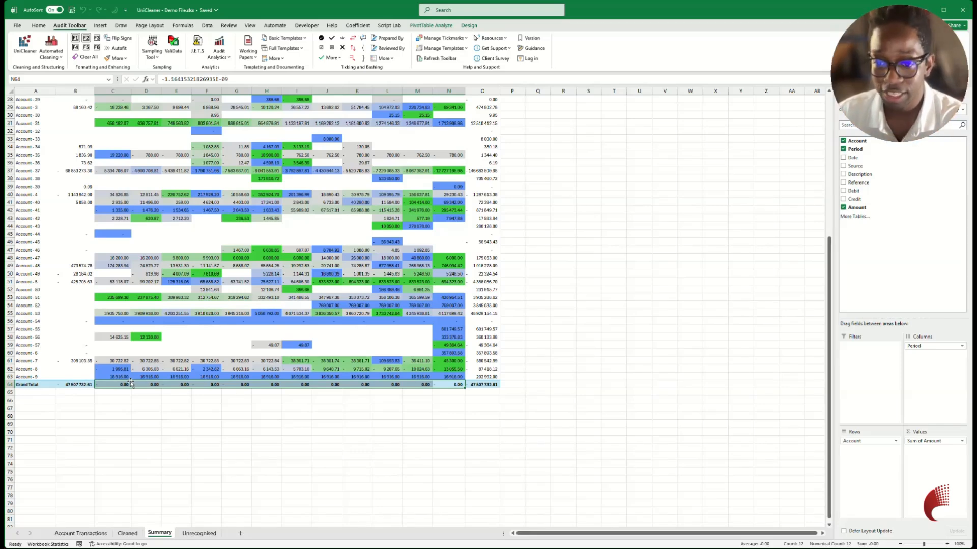
pyautogui.click(75, 386)
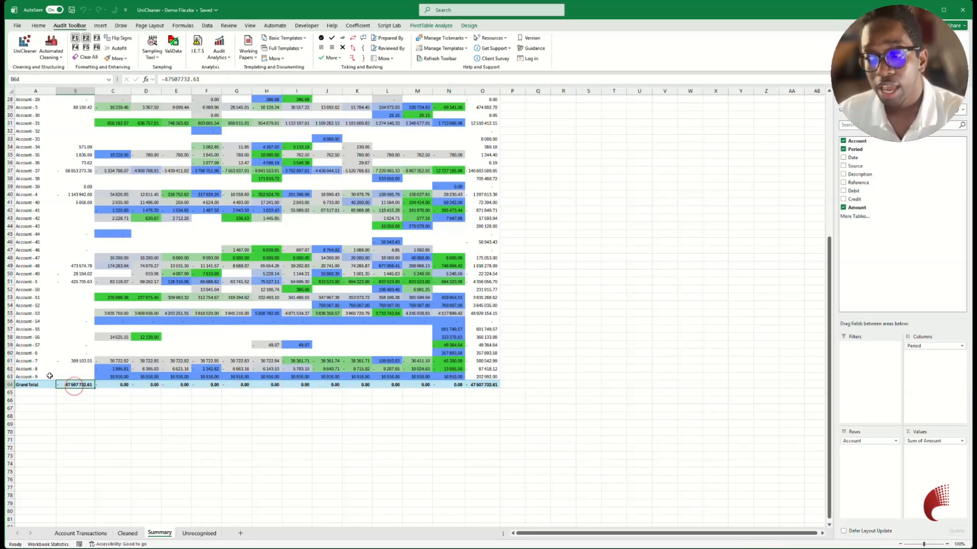
pyautogui.scroll(5, 59, 319)
pyautogui.scroll(4, 59, 319)
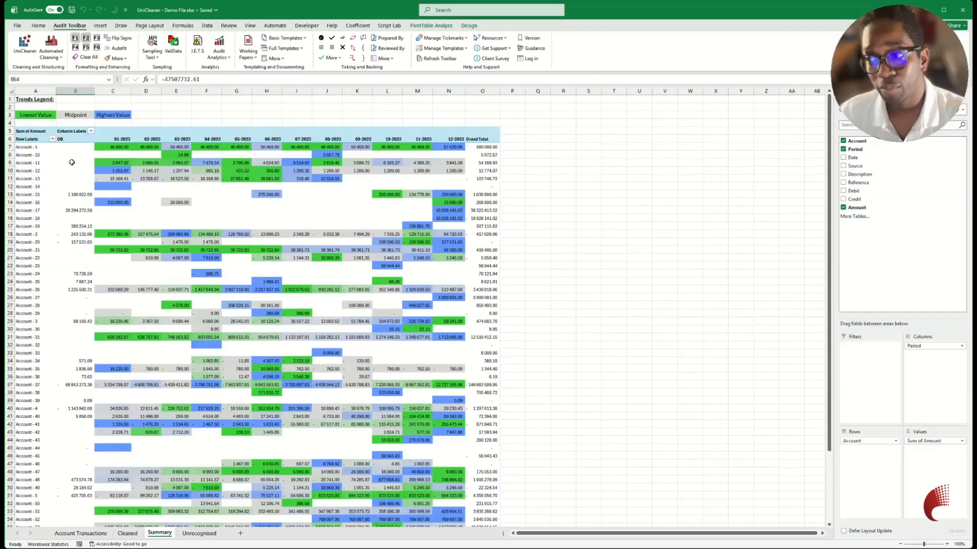
pyautogui.scroll(-10, 82, 467)
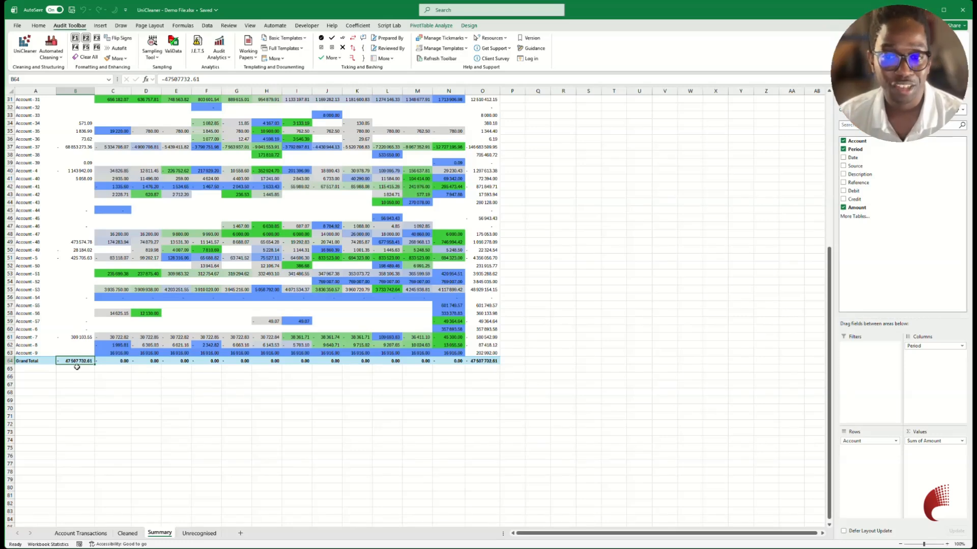
pyautogui.scroll(10, 157, 390)
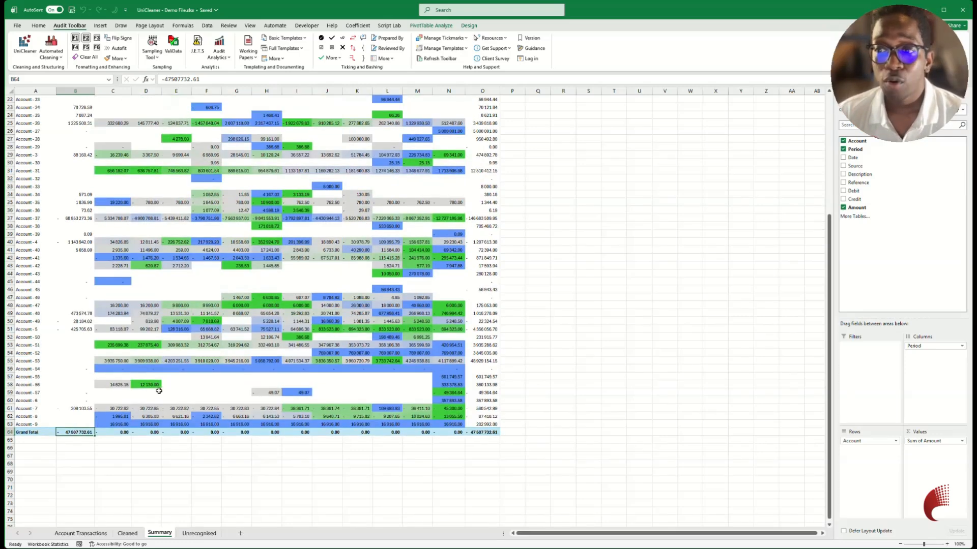
# Drill into the 12-2023 amount for Account - 1 on the Summary sheet and total the Amount column of its transactions.
pyautogui.scroll(1, 158, 390)
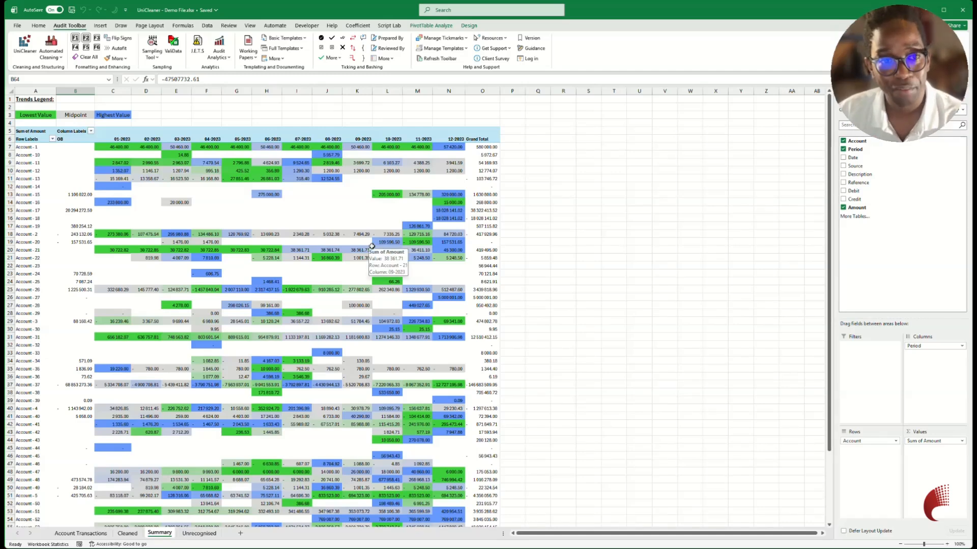
pyautogui.click(446, 147)
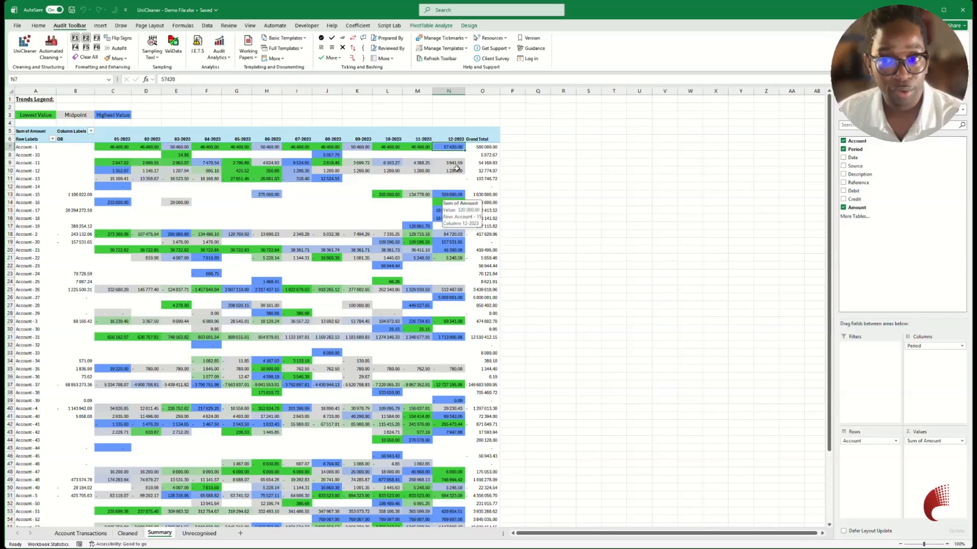
pyautogui.doubleClick(445, 147)
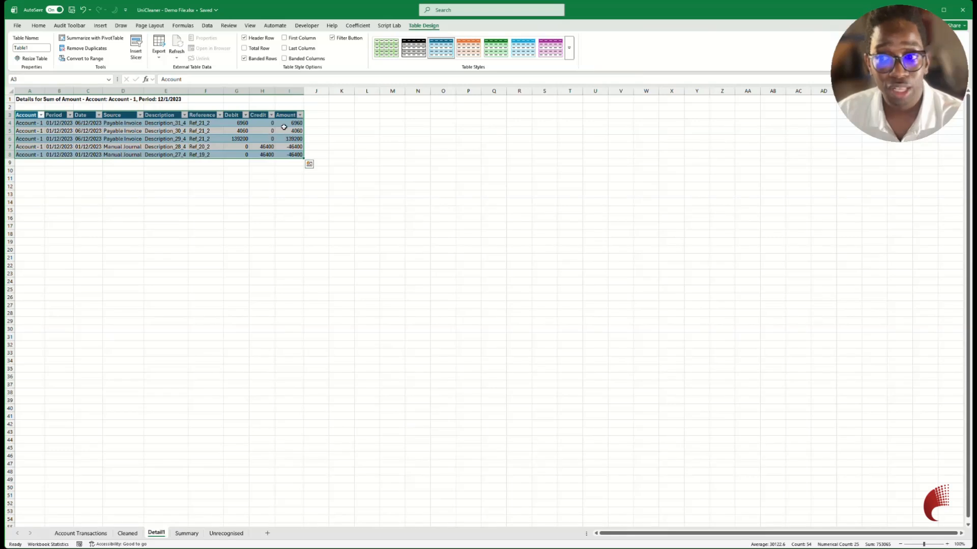
pyautogui.moveTo(284, 122); pyautogui.dragTo(287, 153)
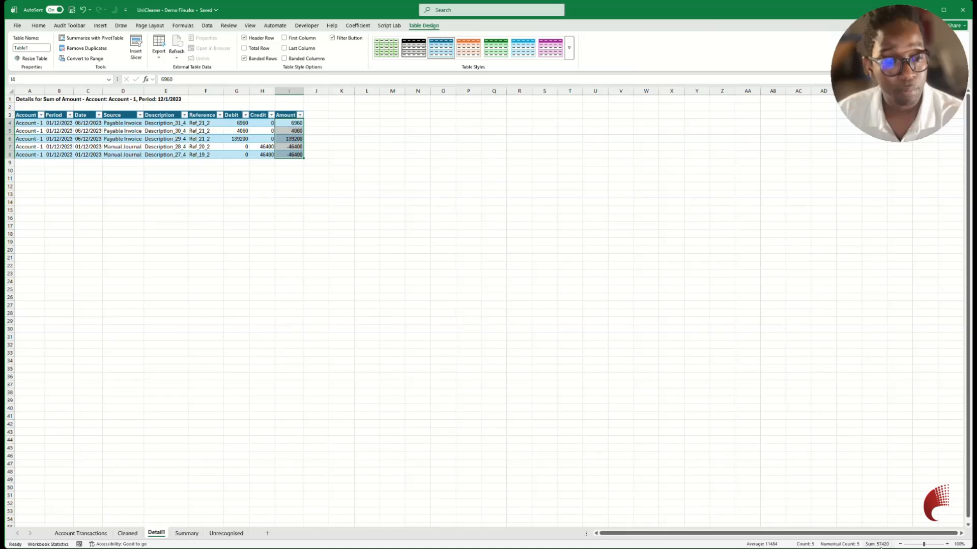
# Filter the Summary pivot table's rows to Account - 1, Account - 10, Account - 11, Account - 12 and Account - 13.
pyautogui.click(186, 532)
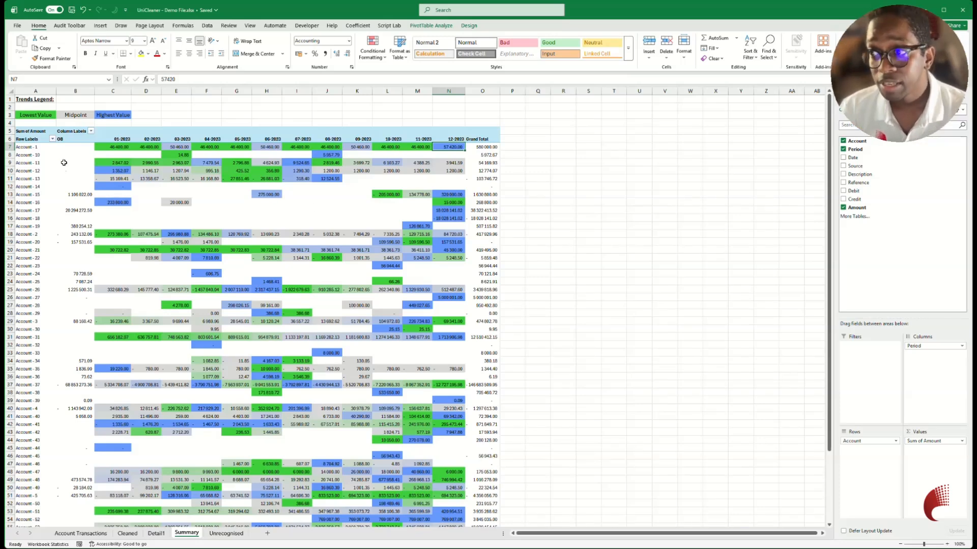
pyautogui.click(52, 139)
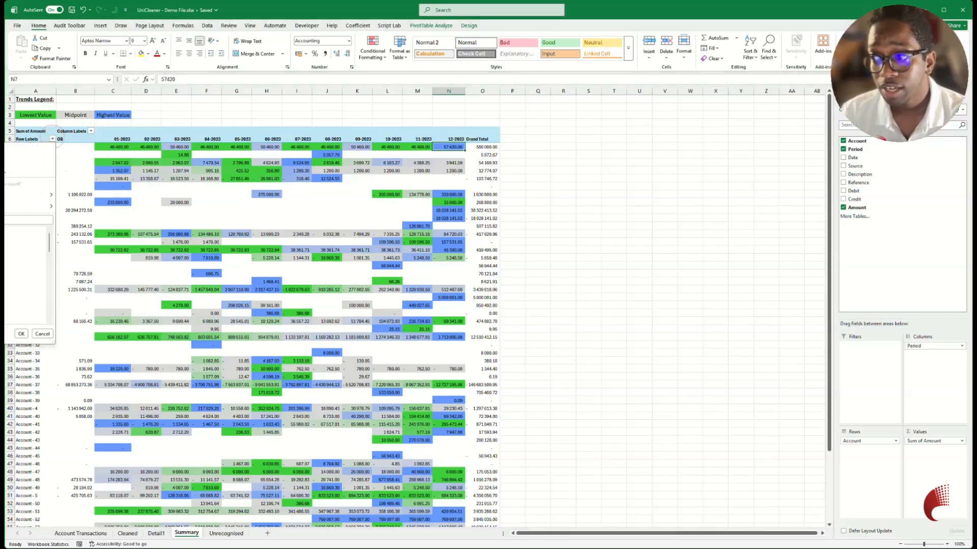
pyautogui.click(5, 230)
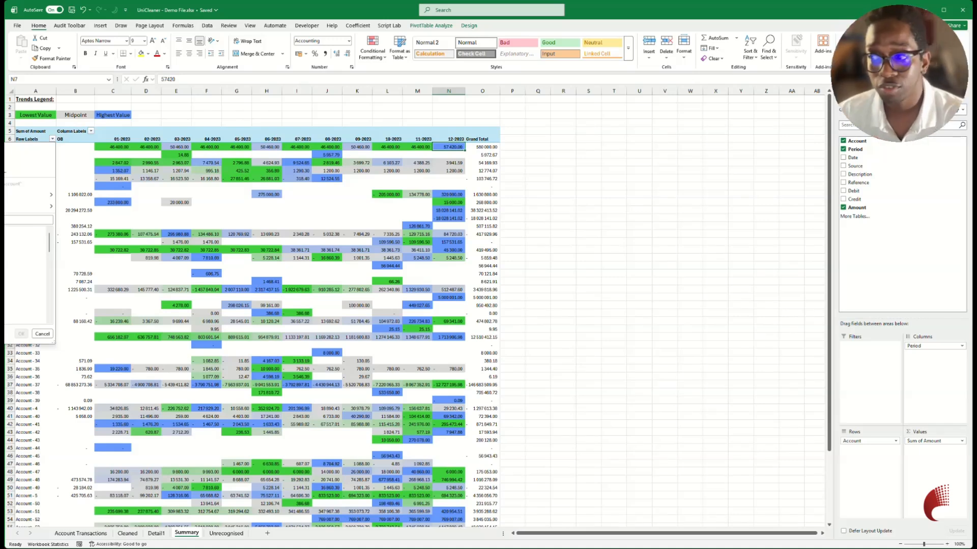
pyautogui.click(5, 239)
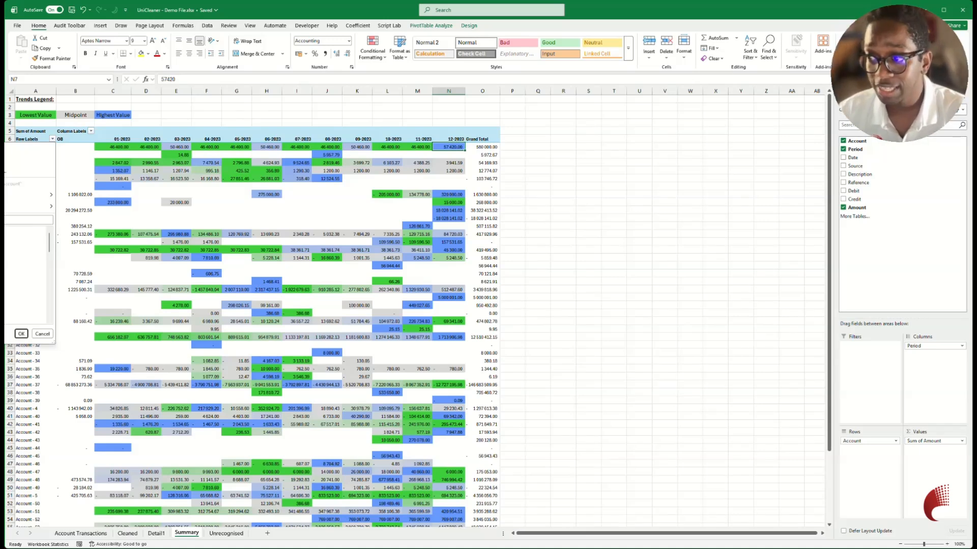
pyautogui.click(21, 334)
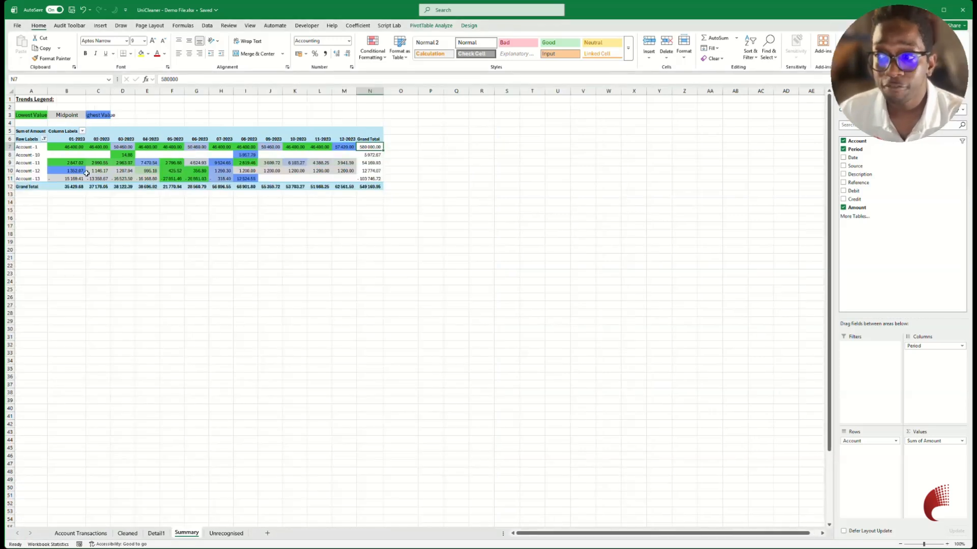
# Drill into the filtered pivot's overall Grand Total, sum the whole Amount column of the transaction details, and return to the Summary sheet.
pyautogui.click(370, 187)
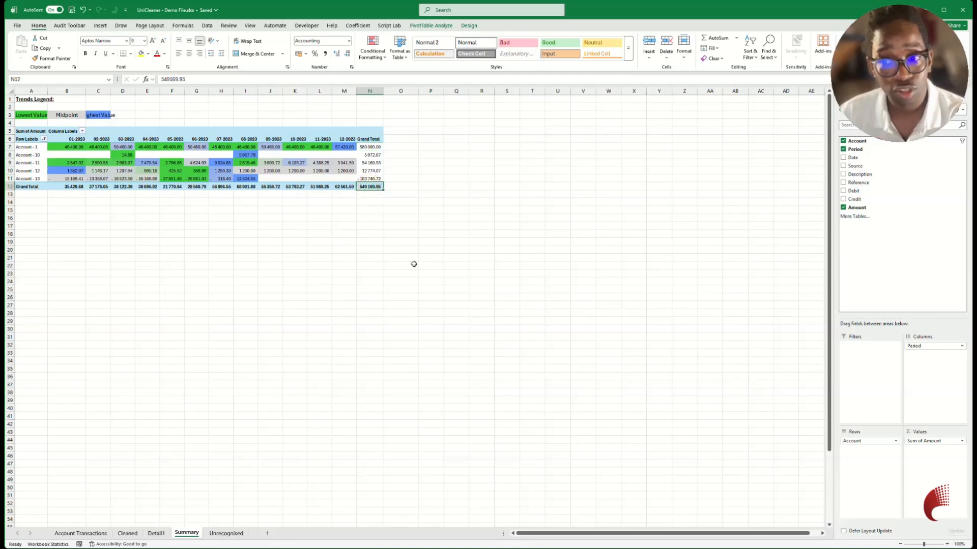
pyautogui.doubleClick(370, 187)
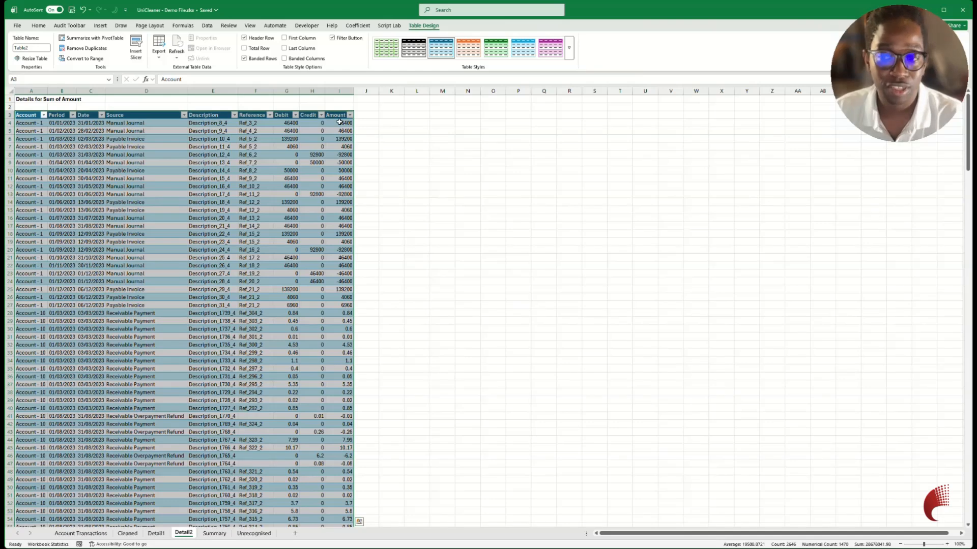
pyautogui.click(44, 115)
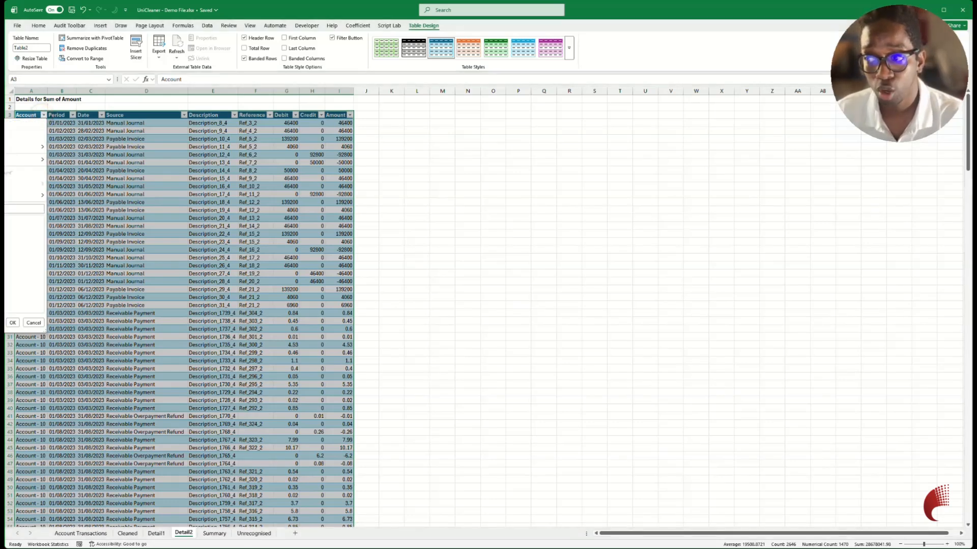
pyautogui.click(279, 181)
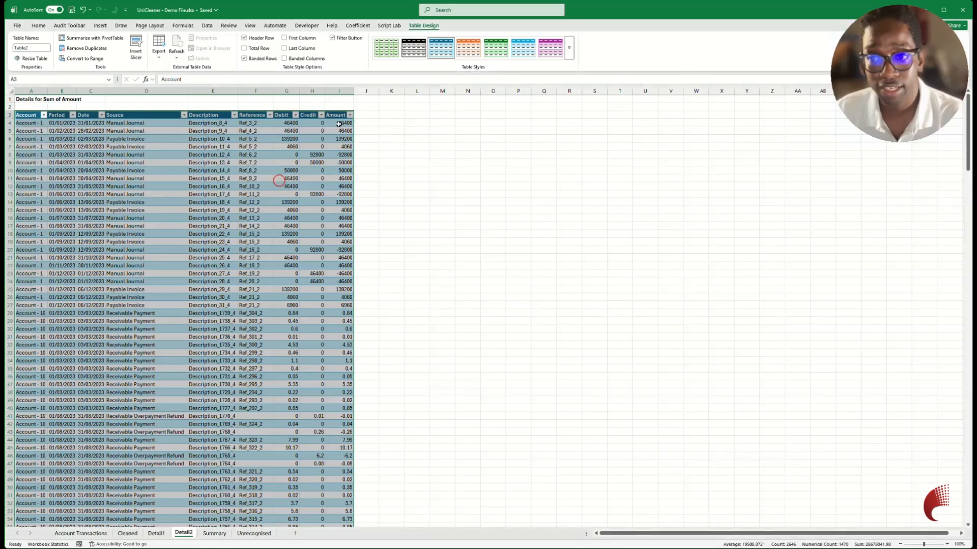
pyautogui.click(341, 122)
pyautogui.hotkey('ctrl', 'shift', 'Down')
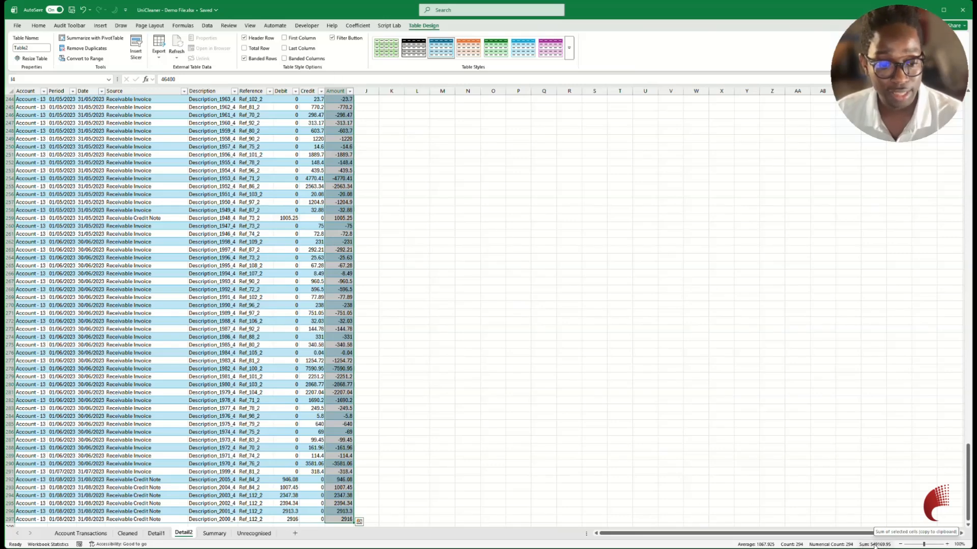
pyautogui.click(214, 533)
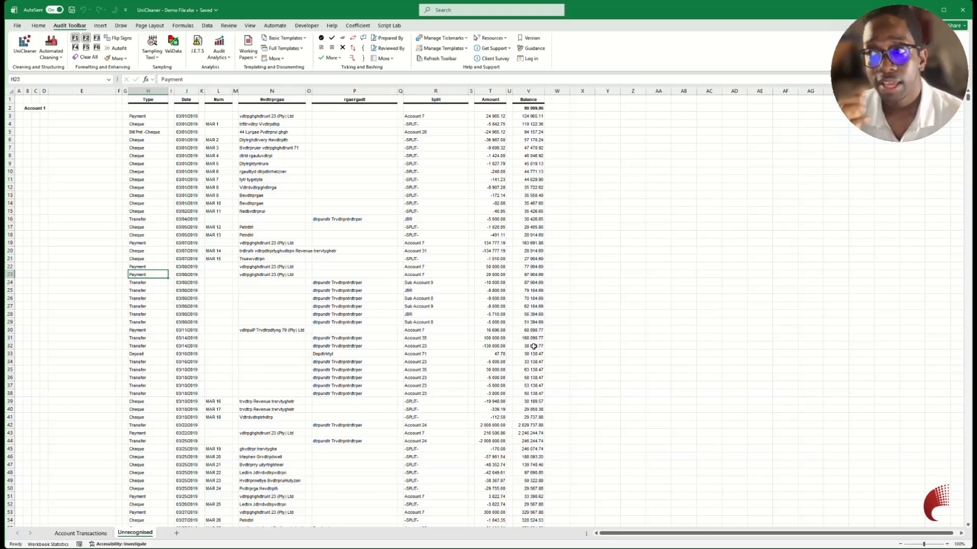
# Run UniCleaner on the Unrecognised sheet, read the full explanation of the next steps, and proceed to the recognition settings.
pyautogui.click(33, 54)
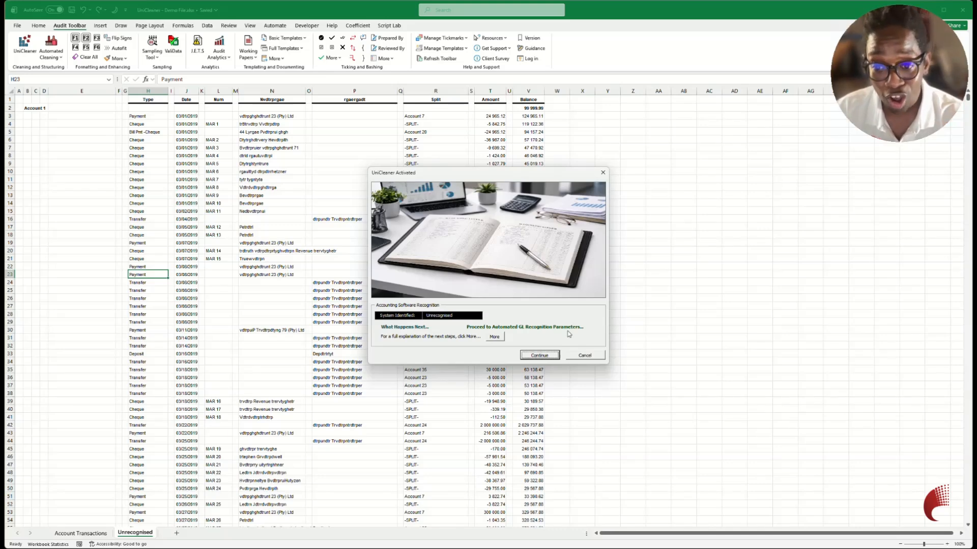
pyautogui.click(496, 338)
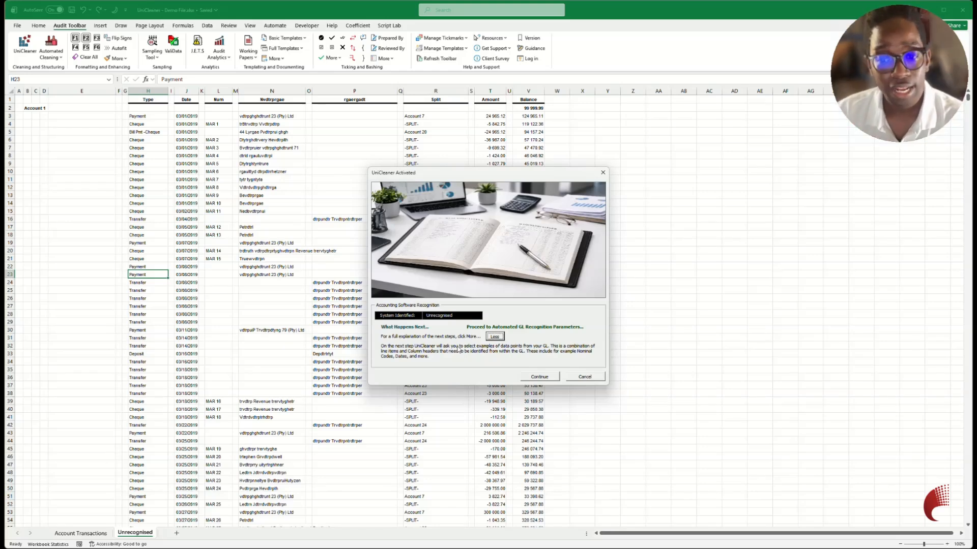
pyautogui.click(539, 377)
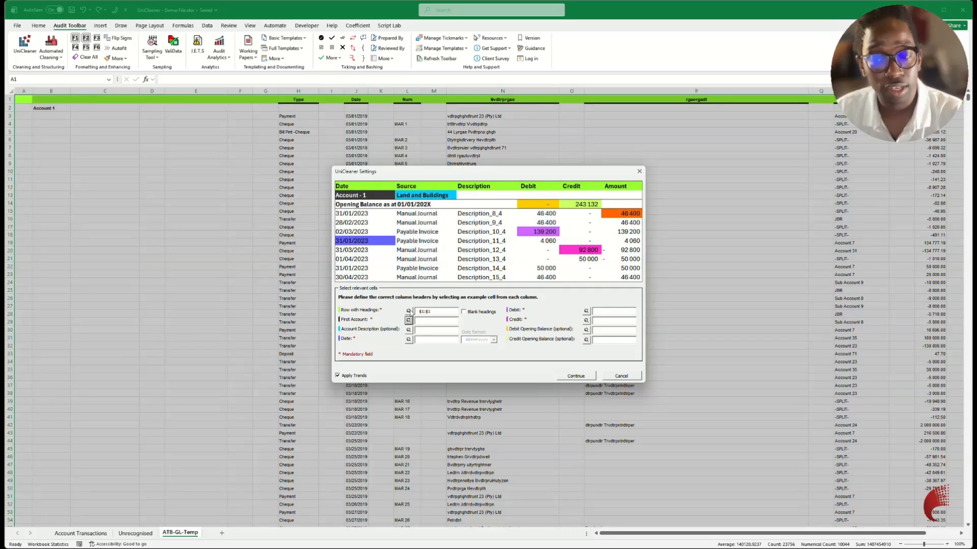
# Set row 1 of the ledger as the Row with Headings.
pyautogui.click(408, 311)
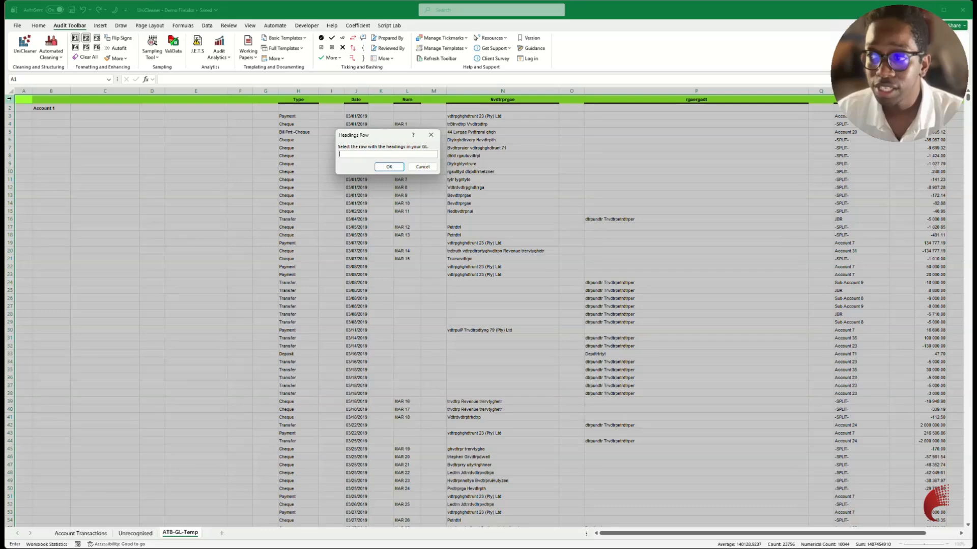
pyautogui.click(9, 100)
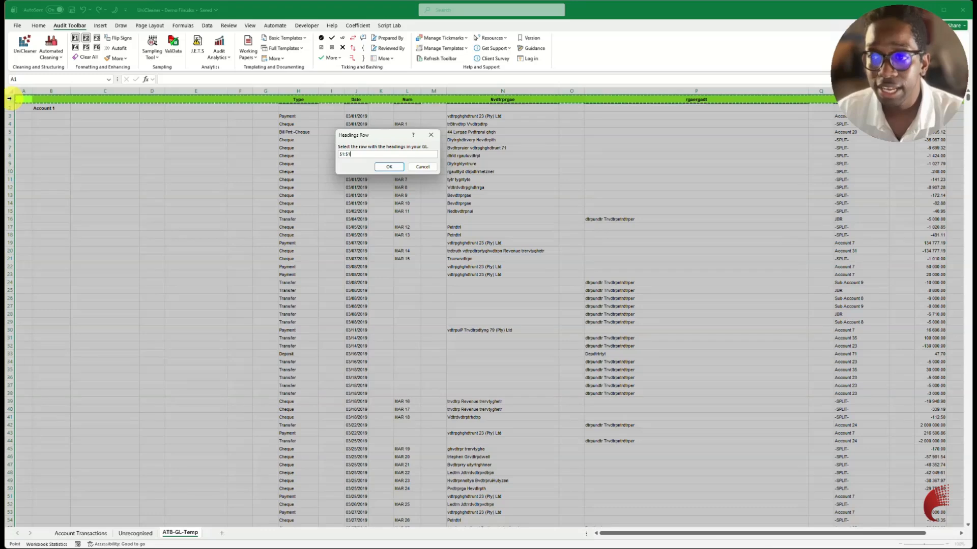
pyautogui.click(390, 168)
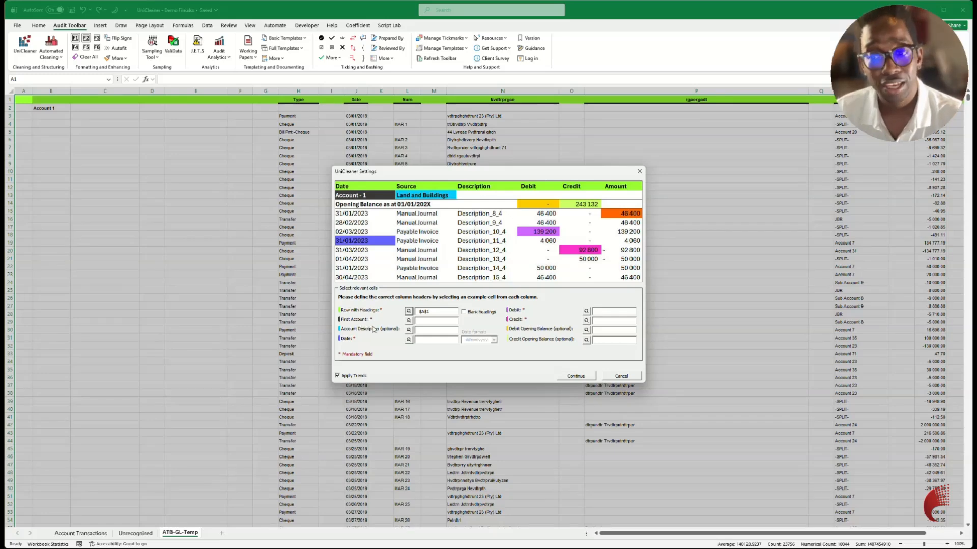
# Set cell B2, containing Account 1, as the First Account and skip the optional Account Description.
pyautogui.click(409, 320)
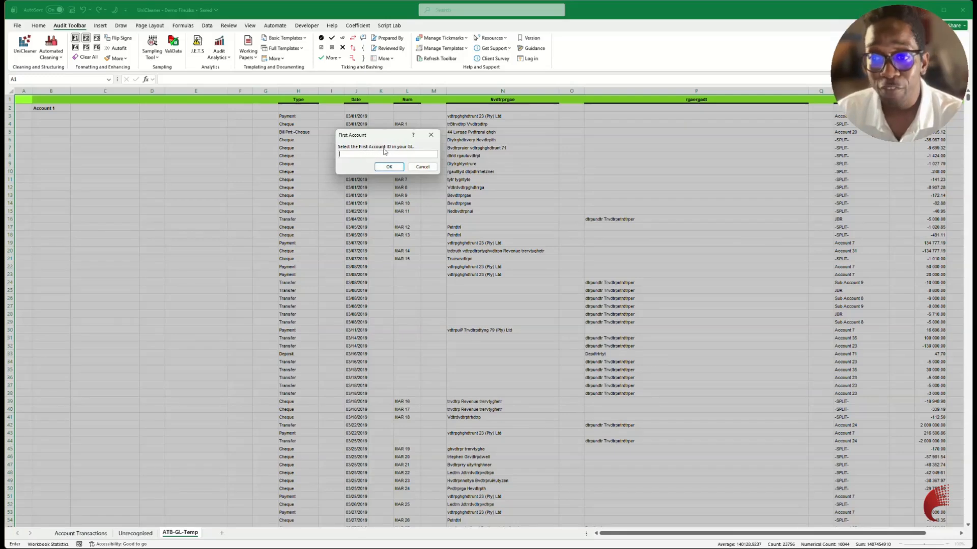
pyautogui.click(56, 108)
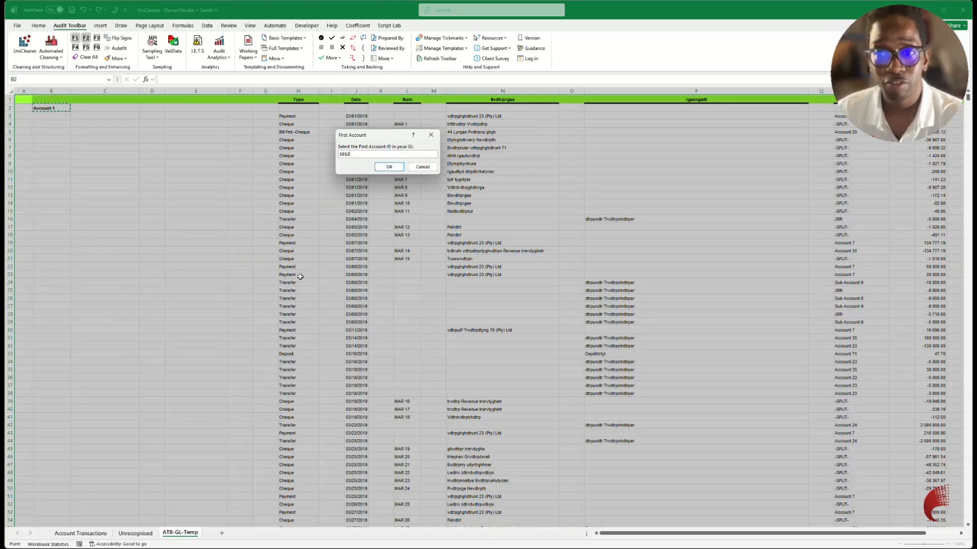
pyautogui.click(390, 168)
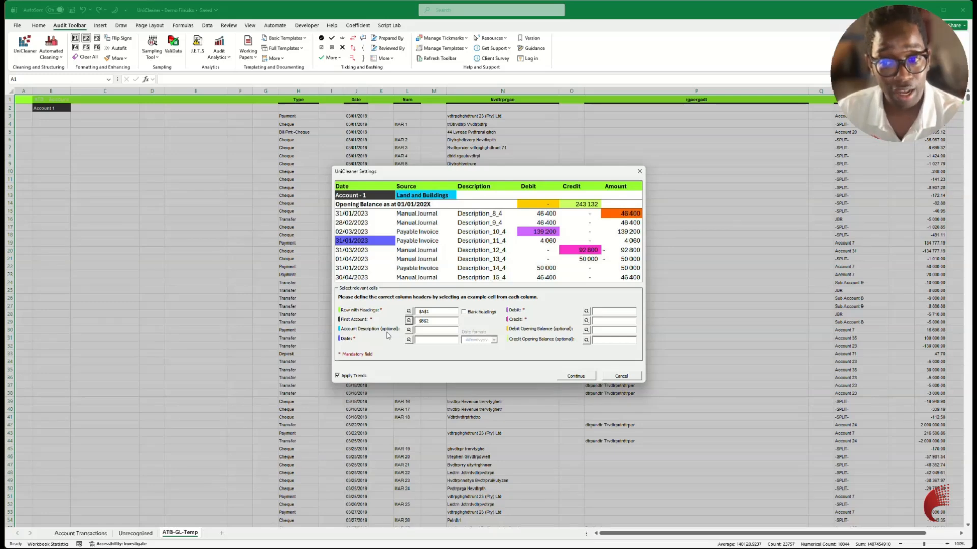
pyautogui.click(408, 330)
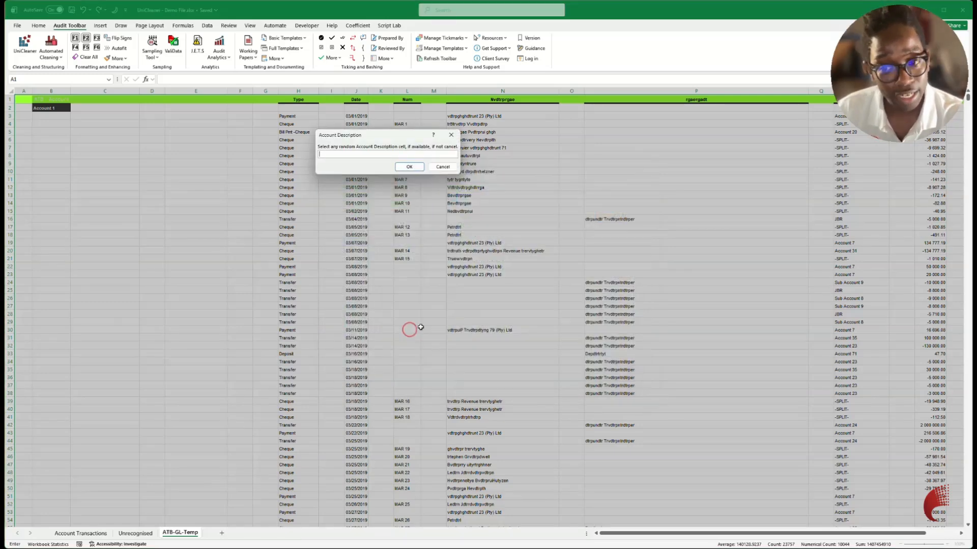
pyautogui.click(442, 167)
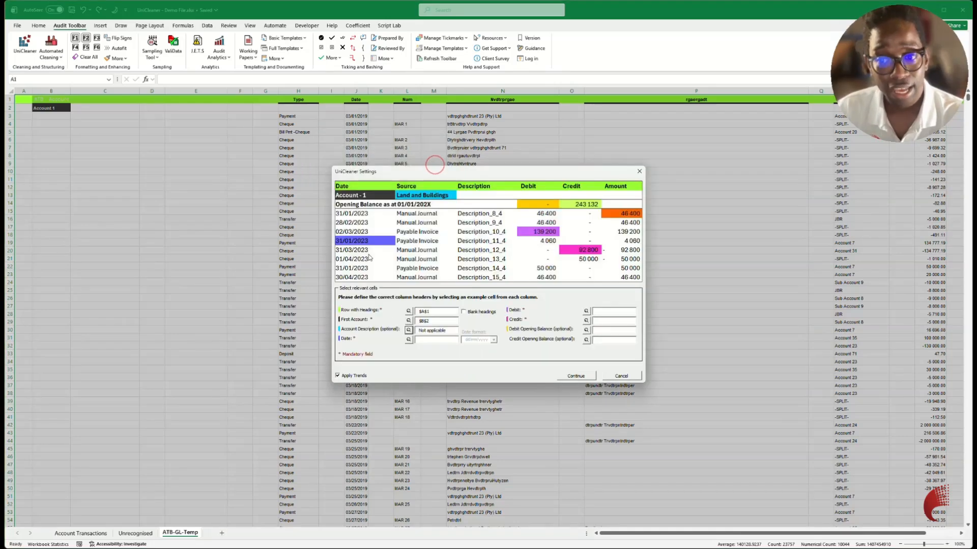
# Set cell J27 as the example Date cell and check the Date Format option against the ledger's date column.
pyautogui.click(408, 340)
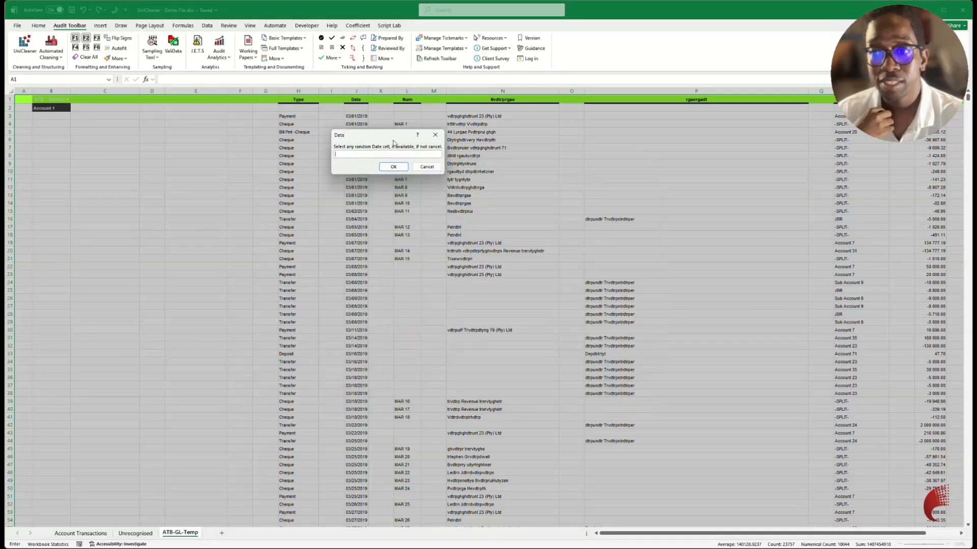
pyautogui.moveTo(393, 135); pyautogui.dragTo(474, 126)
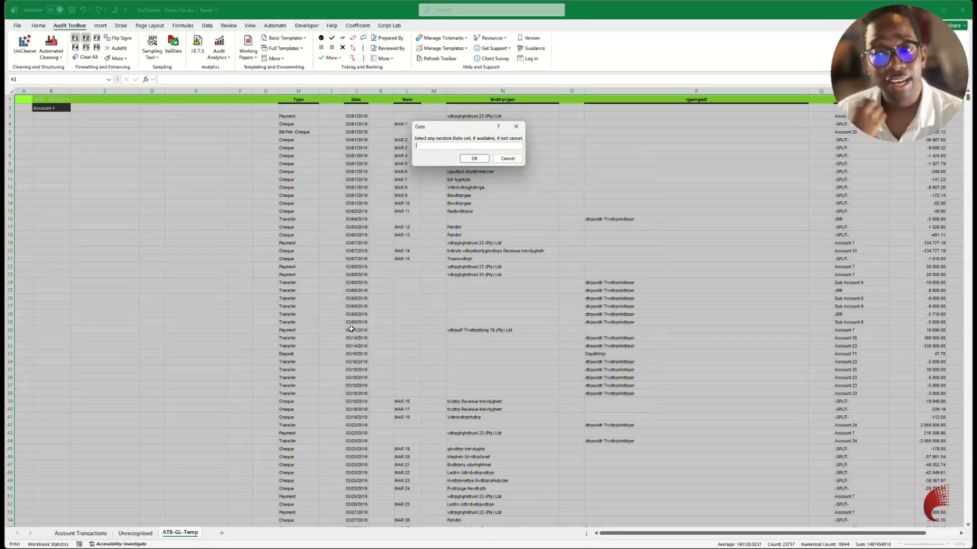
pyautogui.scroll(-20, 351, 330)
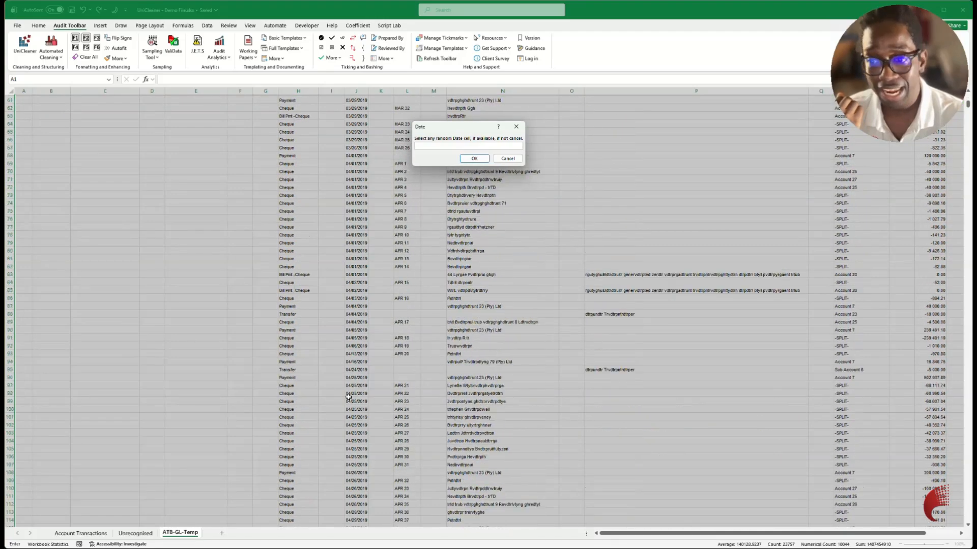
pyautogui.scroll(20, 348, 397)
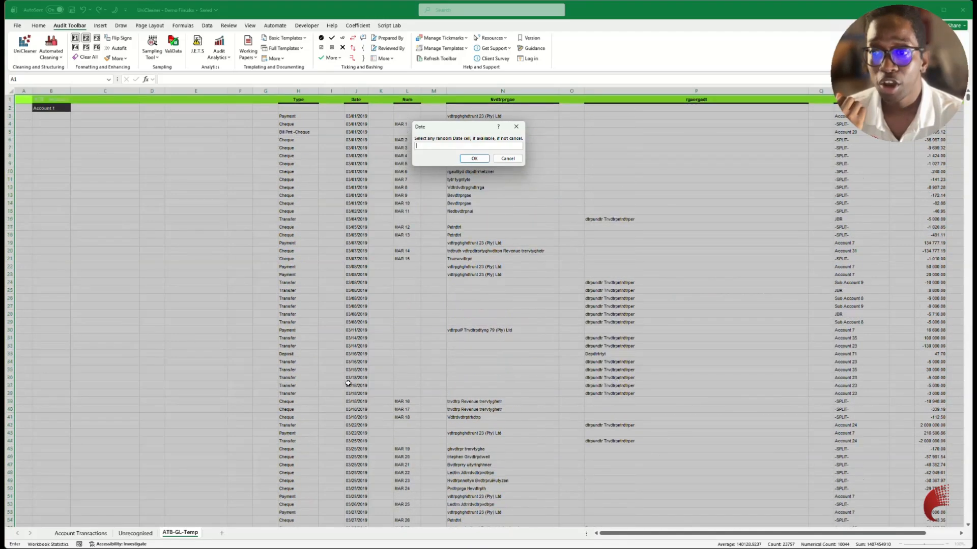
pyautogui.click(356, 306)
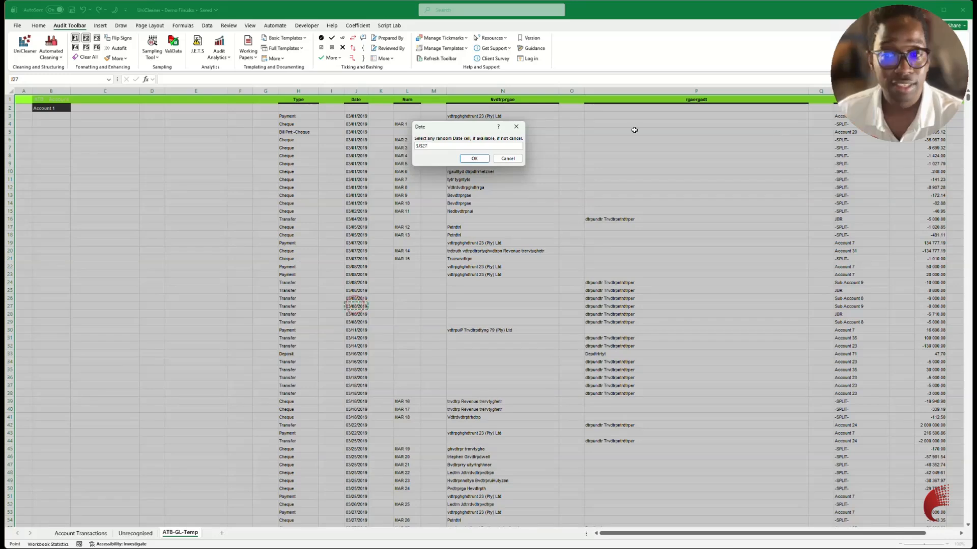
pyautogui.click(474, 159)
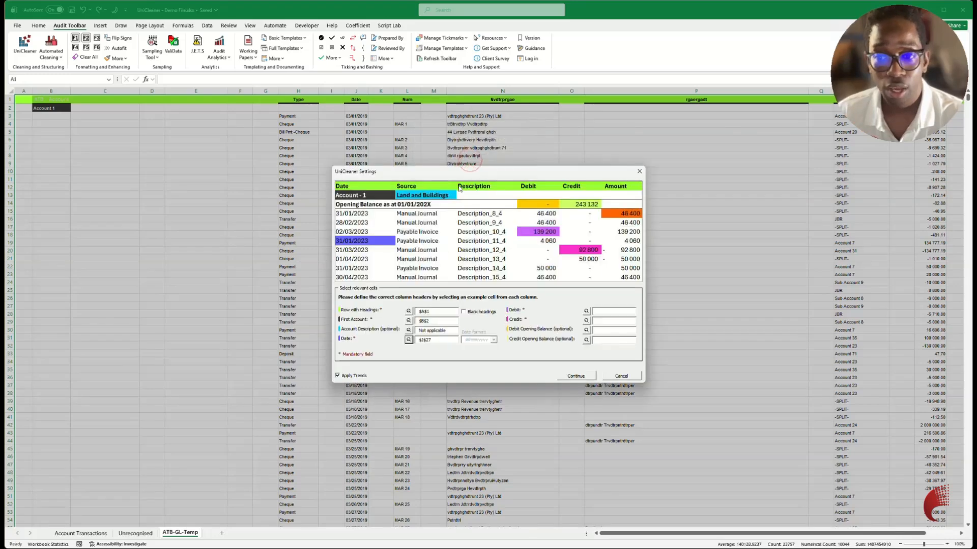
pyautogui.moveTo(467, 171); pyautogui.dragTo(537, 169)
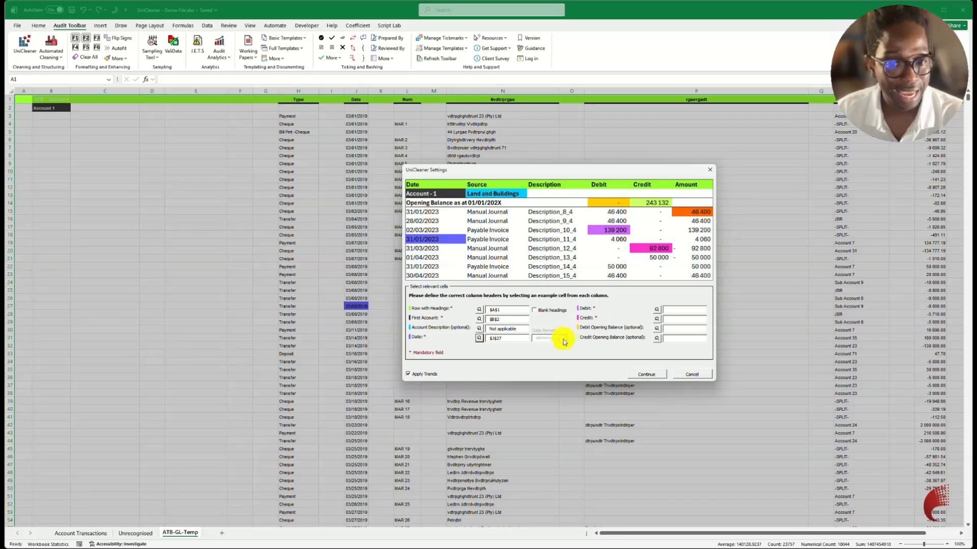
pyautogui.click(565, 338)
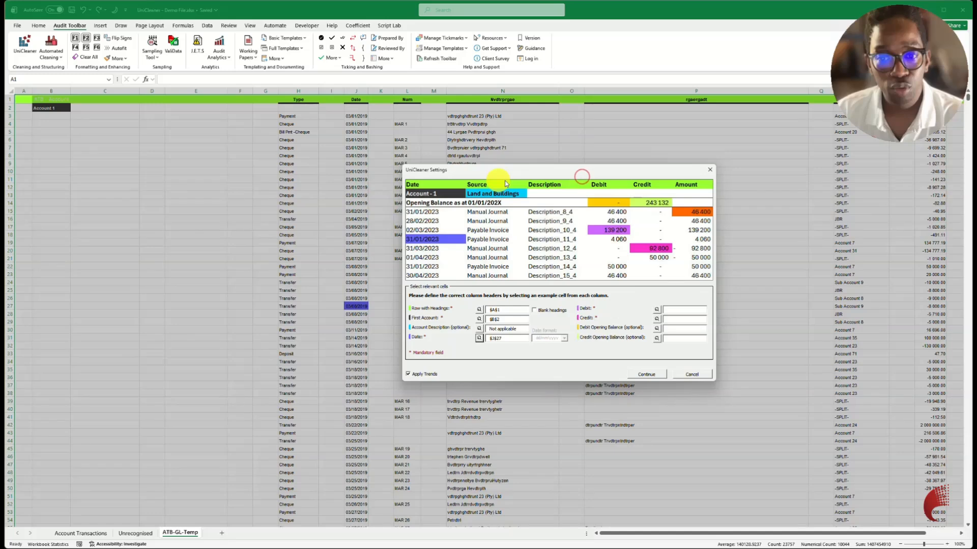
pyautogui.moveTo(528, 172); pyautogui.dragTo(394, 166)
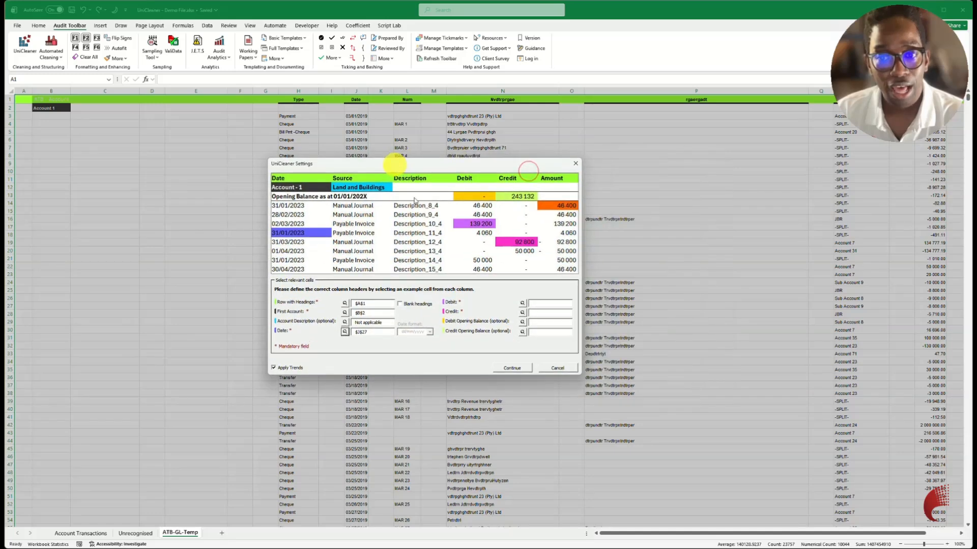
# Set cell T19, a positive figure in the Amount column, as the example Debit cell.
pyautogui.click(522, 303)
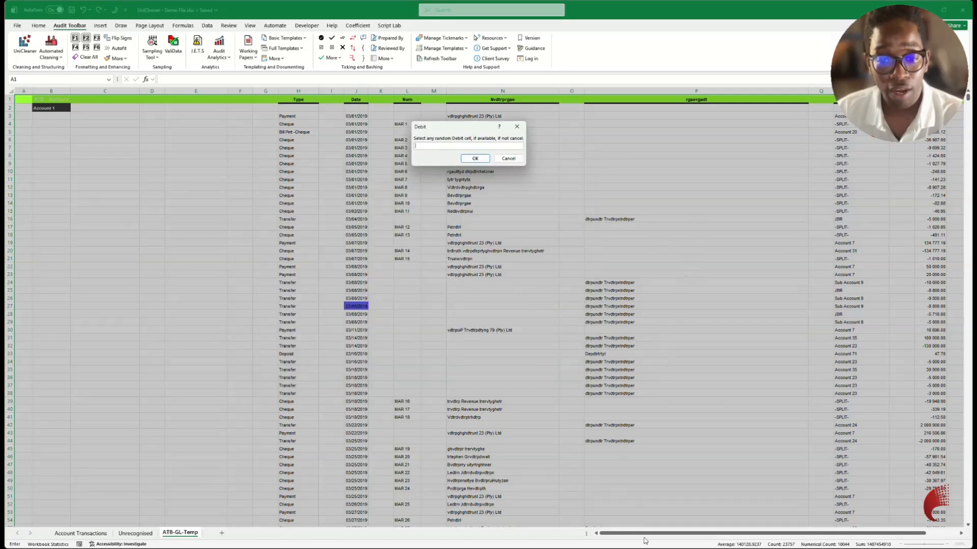
pyautogui.moveTo(646, 538); pyautogui.dragTo(961, 538)
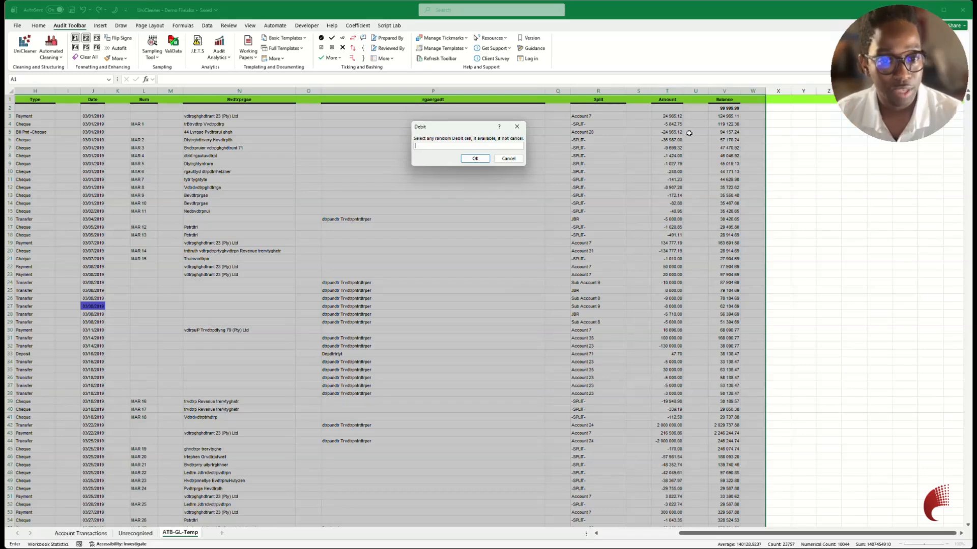
pyautogui.click(670, 244)
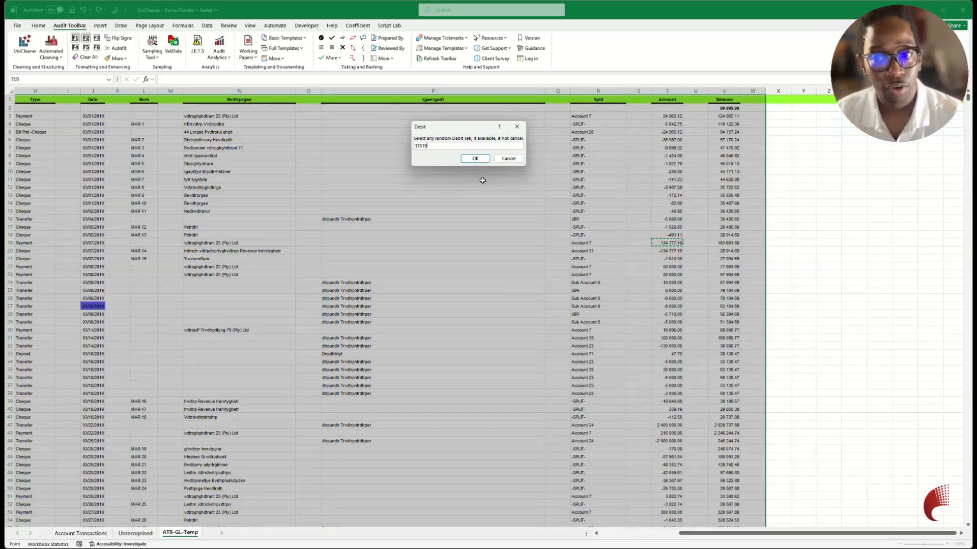
pyautogui.click(477, 158)
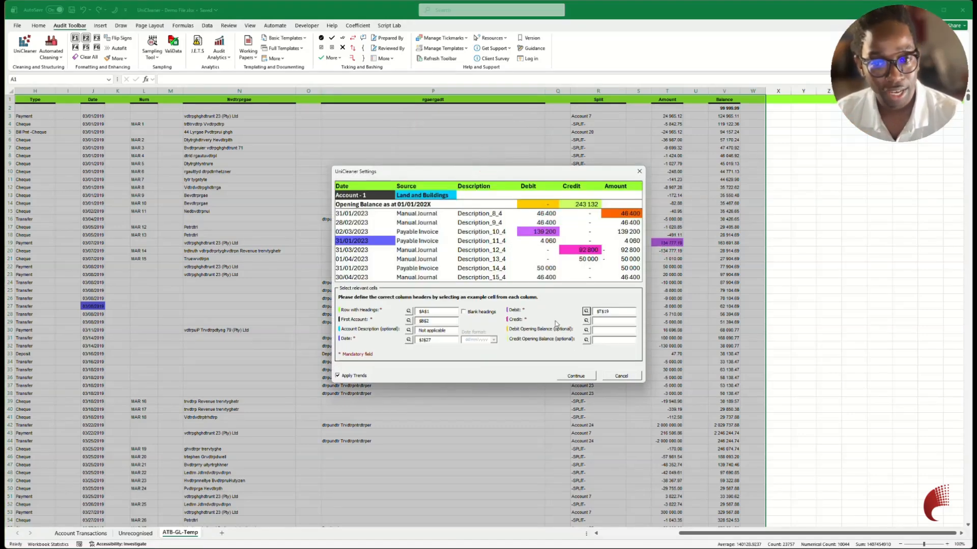
# Set cell T12, a negative figure in the Amount column, as the example Credit cell.
pyautogui.click(585, 320)
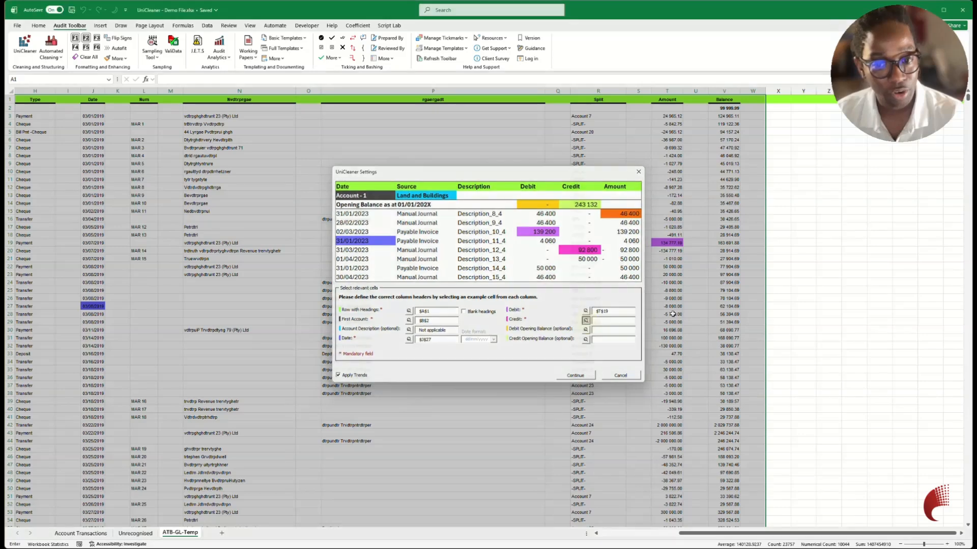
pyautogui.click(674, 187)
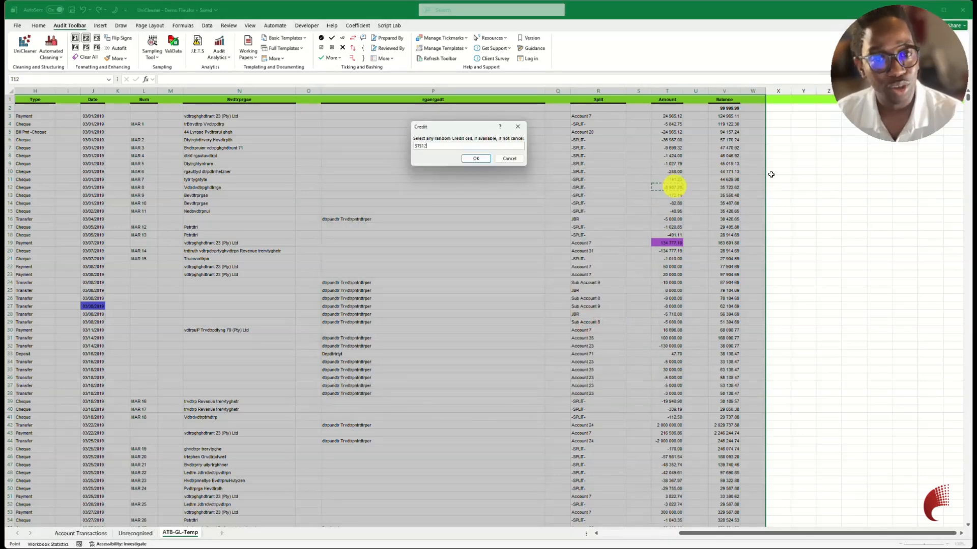
pyautogui.click(484, 159)
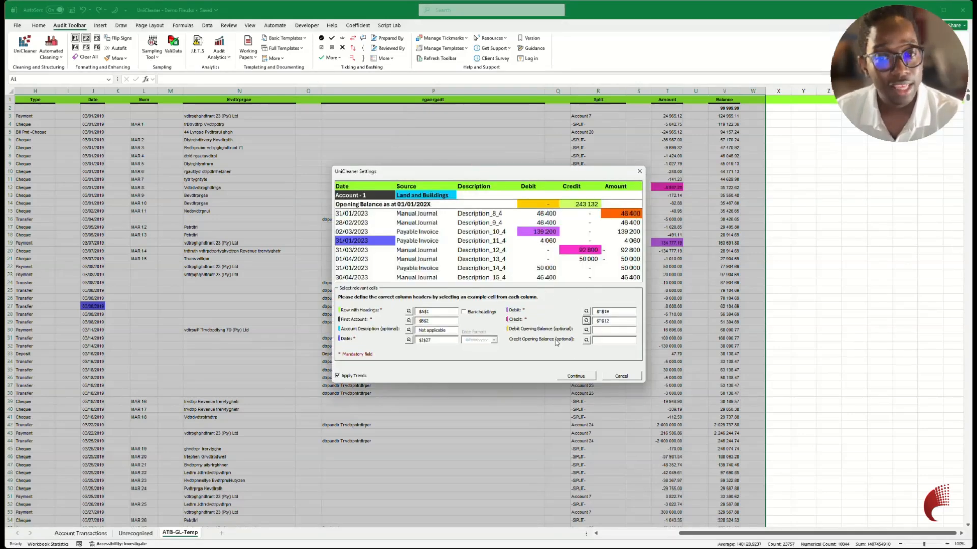
# Set cell V2, Account 1's opening figure in the Balance column, as the Debit Opening Balance.
pyautogui.click(586, 331)
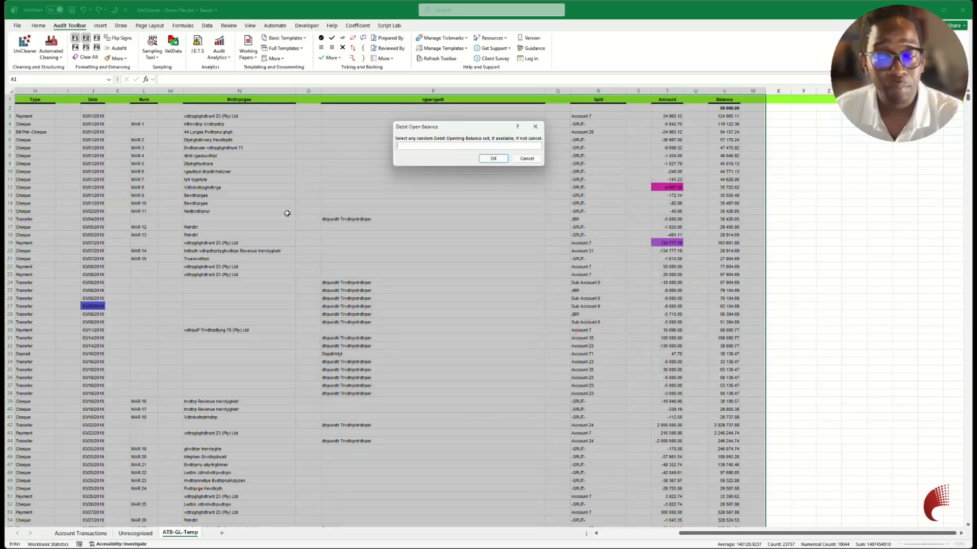
pyautogui.moveTo(757, 533); pyautogui.dragTo(650, 533)
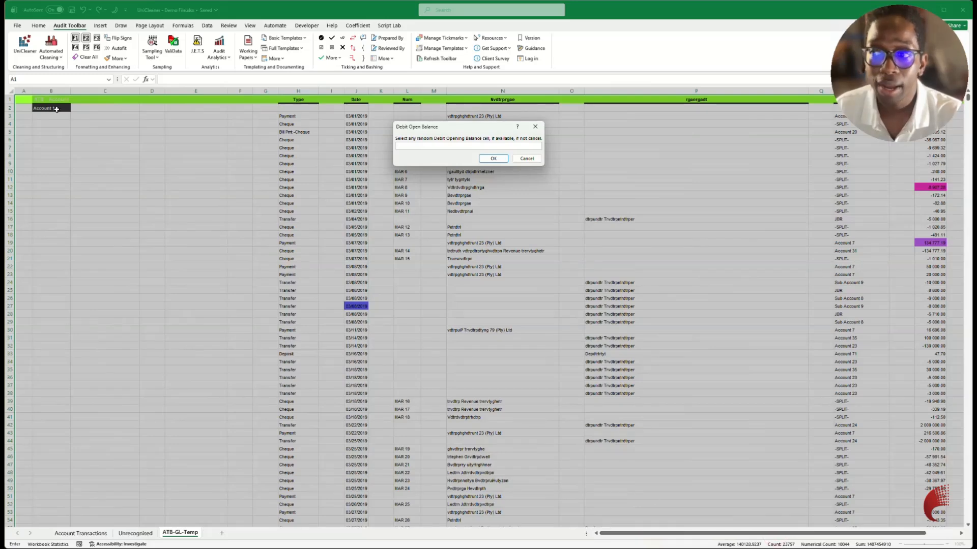
pyautogui.moveTo(694, 534); pyautogui.dragTo(824, 534)
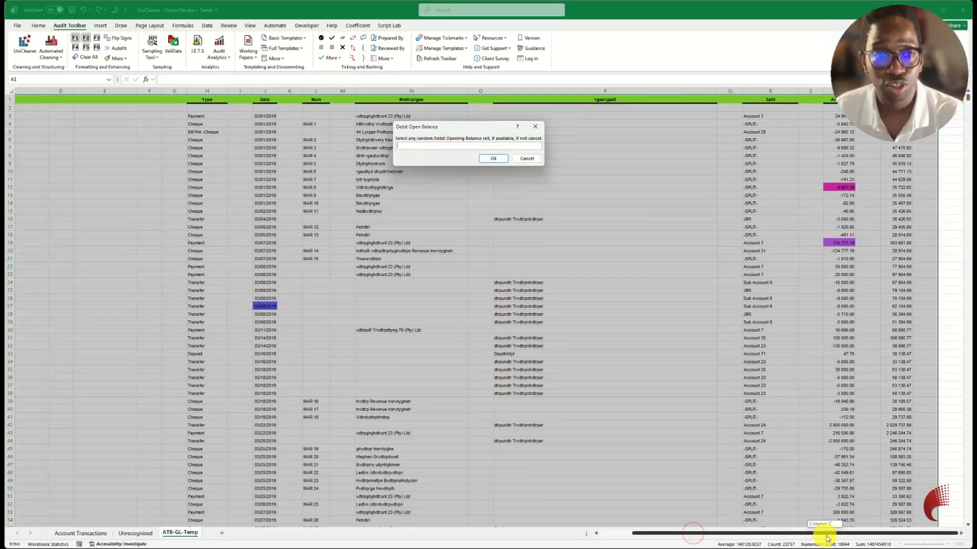
pyautogui.click(961, 534)
pyautogui.click(961, 534)
pyautogui.click(962, 534)
pyautogui.click(961, 534)
pyautogui.click(961, 534)
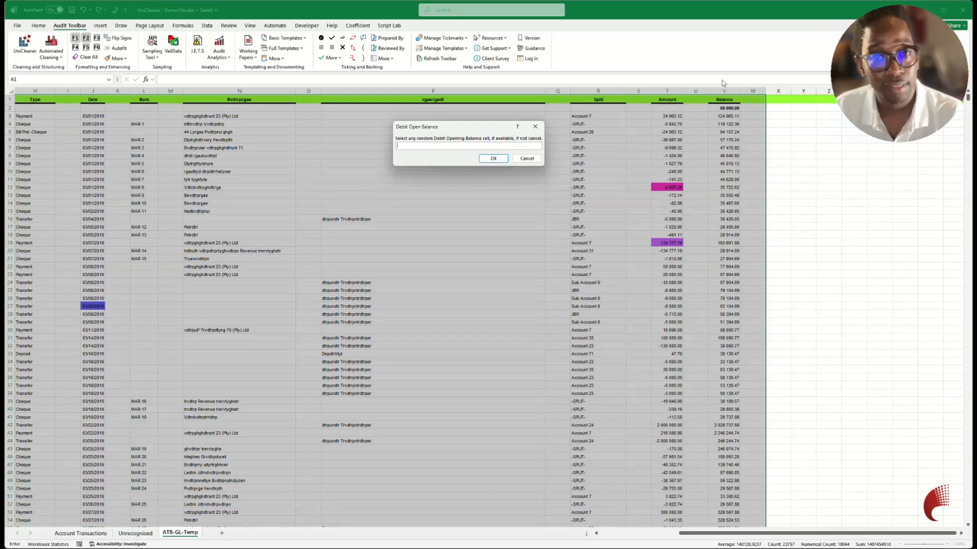
pyautogui.click(729, 108)
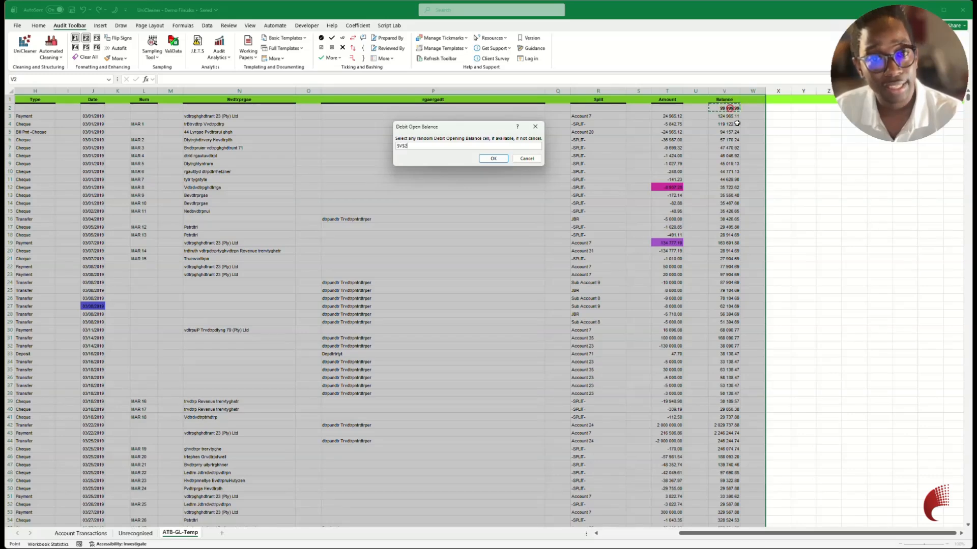
pyautogui.click(493, 159)
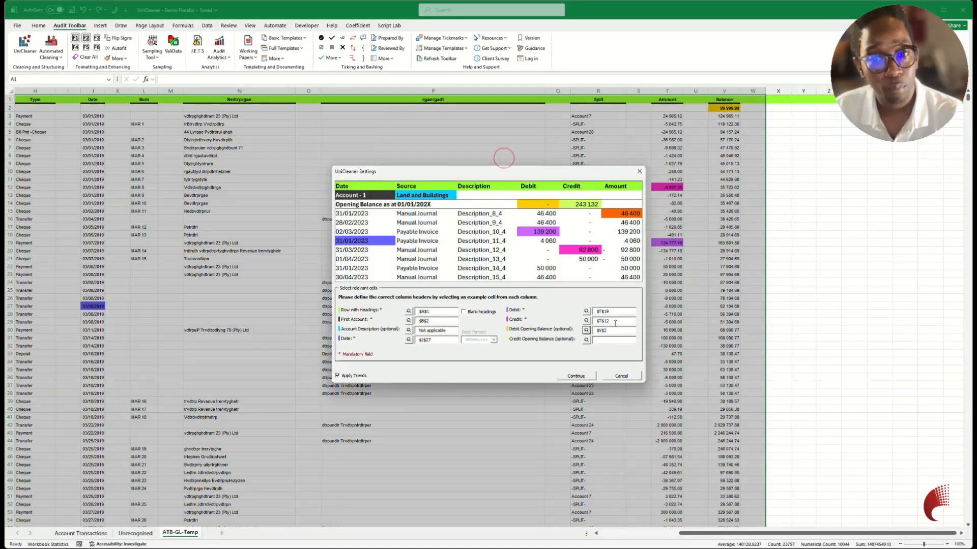
# Set cell V2 as the Credit Opening Balance too, and run the cleaning with Apply Trends kept on.
pyautogui.click(586, 341)
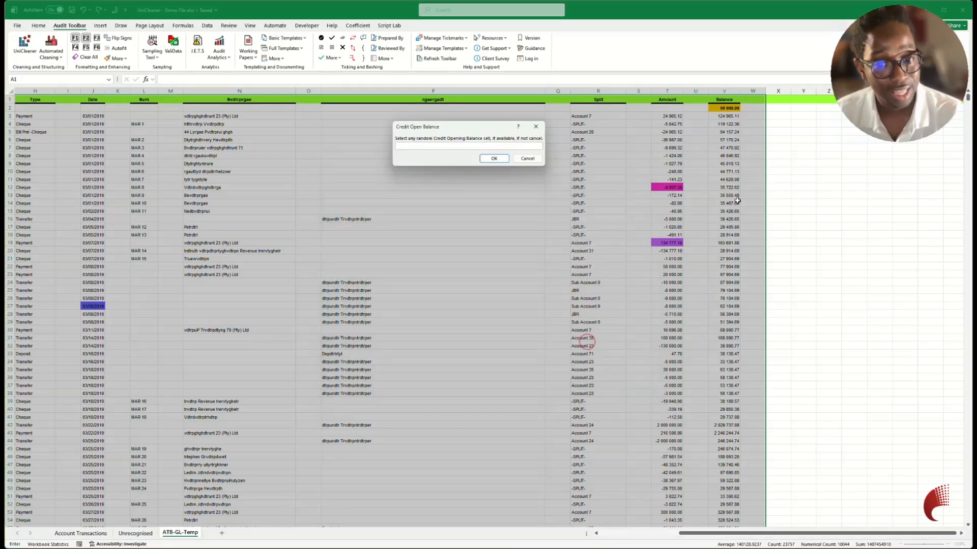
pyautogui.click(723, 108)
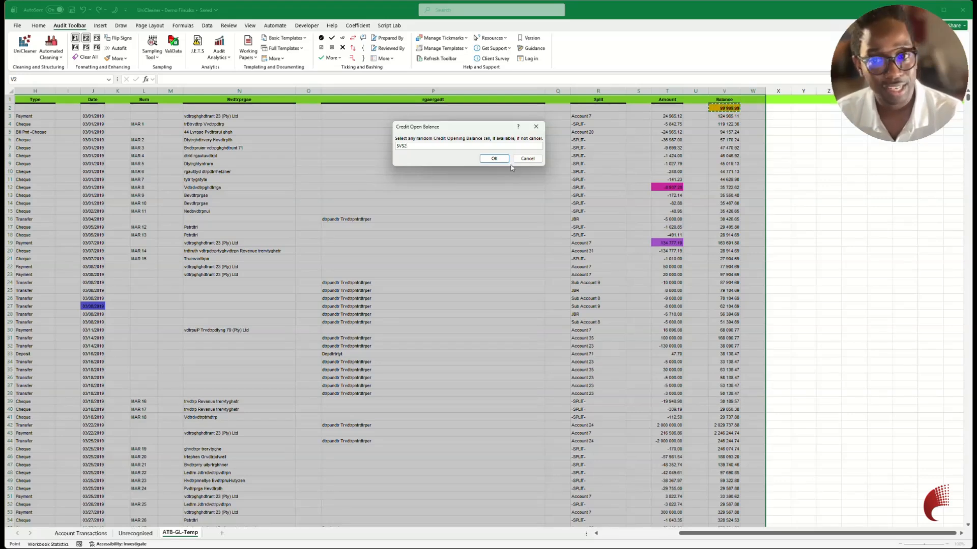
pyautogui.click(496, 158)
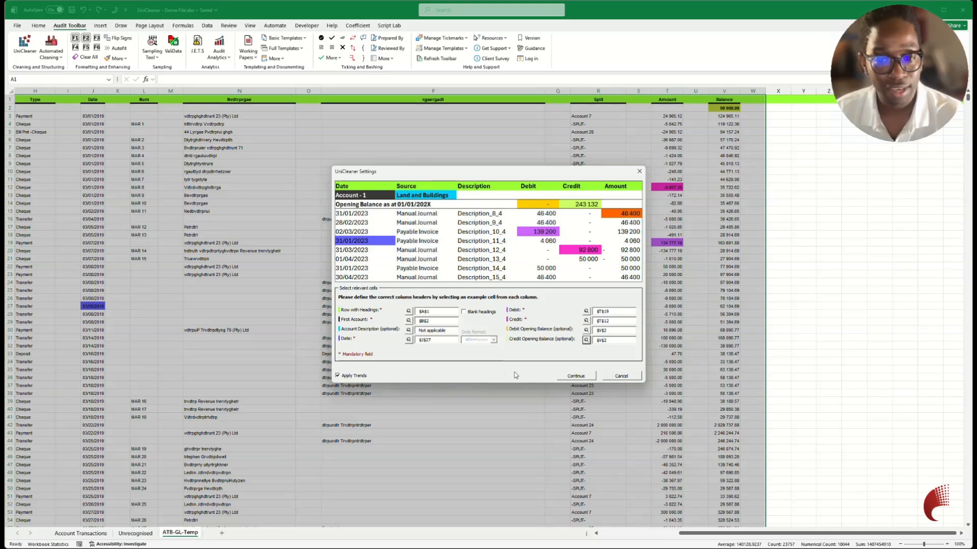
pyautogui.click(572, 376)
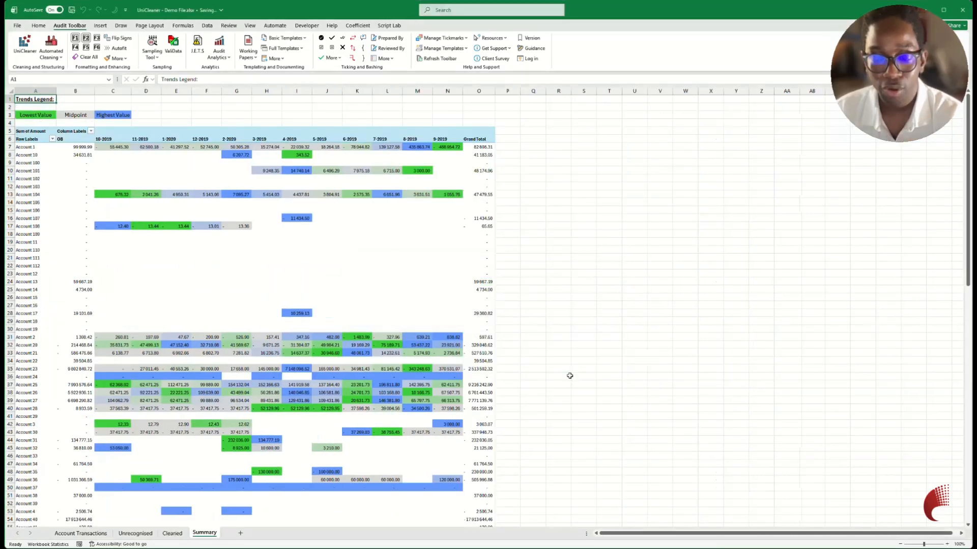
# Compare the Unrecognised sheet with the Cleaned sheet, examining its Account, Final Account, Final Period and Final Amount columns.
pyautogui.click(136, 533)
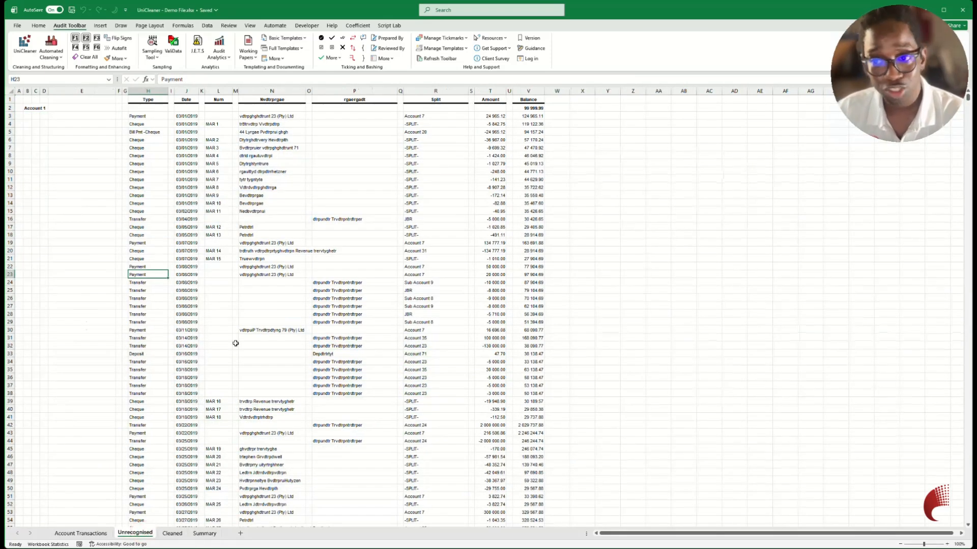
pyautogui.click(172, 533)
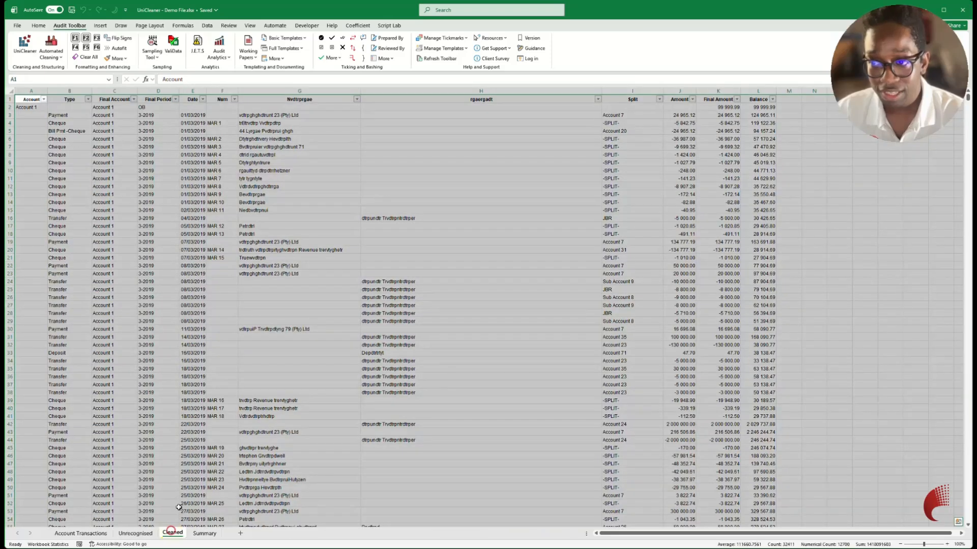
pyautogui.click(34, 91)
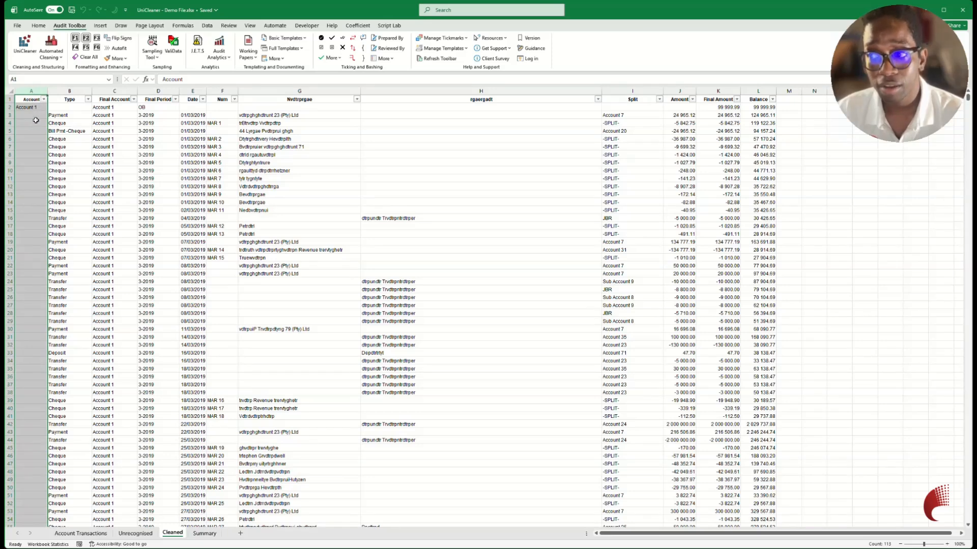
pyautogui.click(113, 100)
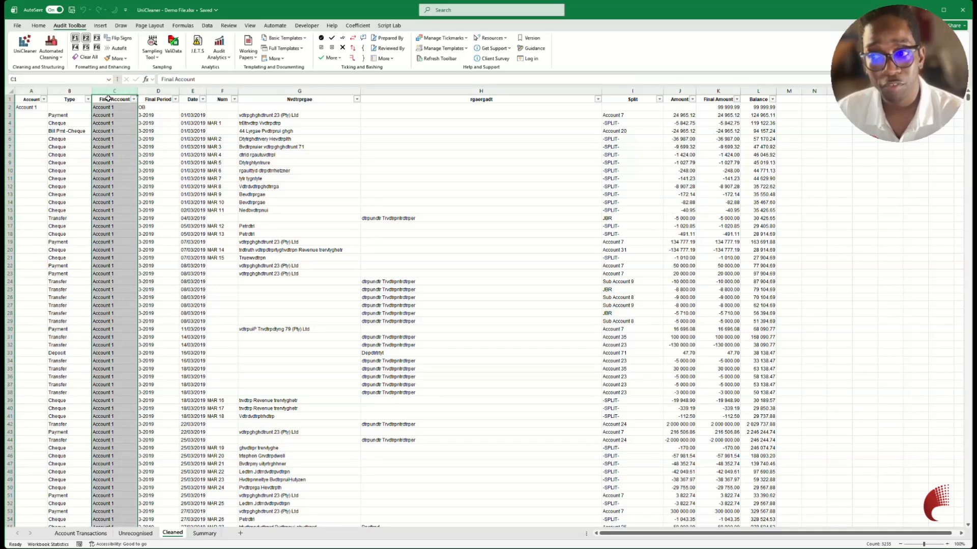
pyautogui.click(158, 91)
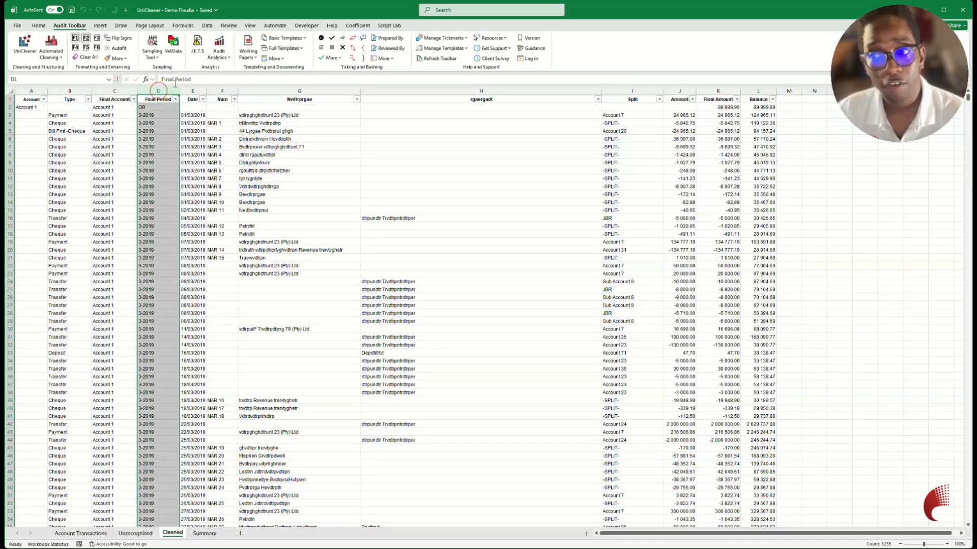
pyautogui.click(713, 91)
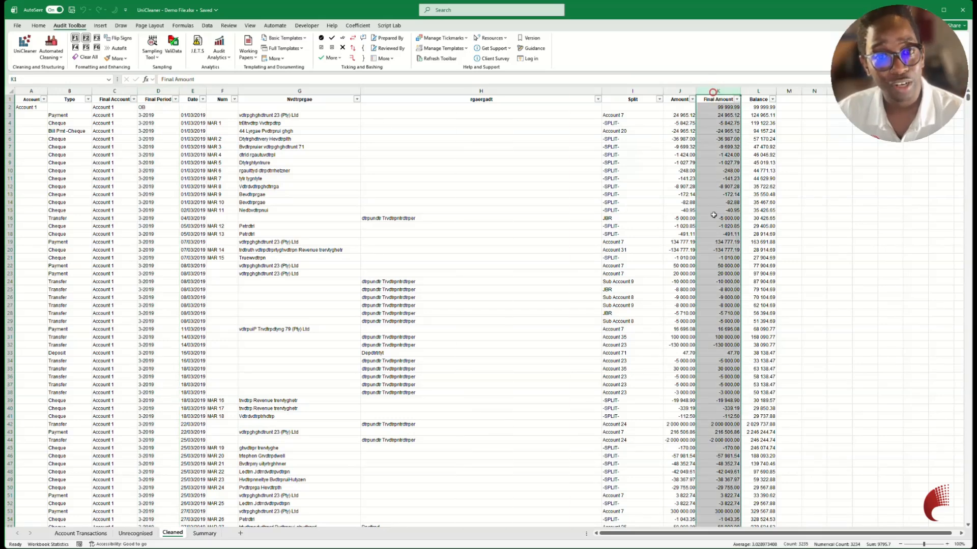
# Review the Summary sheet's monthly trends per account, including Account 104's amount for 1-2020.
pyautogui.click(194, 533)
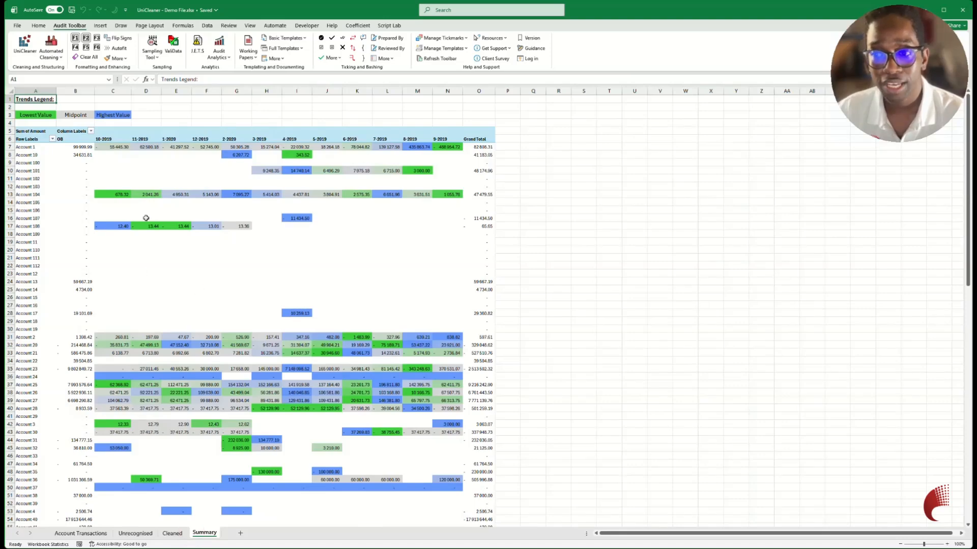
pyautogui.scroll(-8, 146, 218)
pyautogui.scroll(-7, 146, 217)
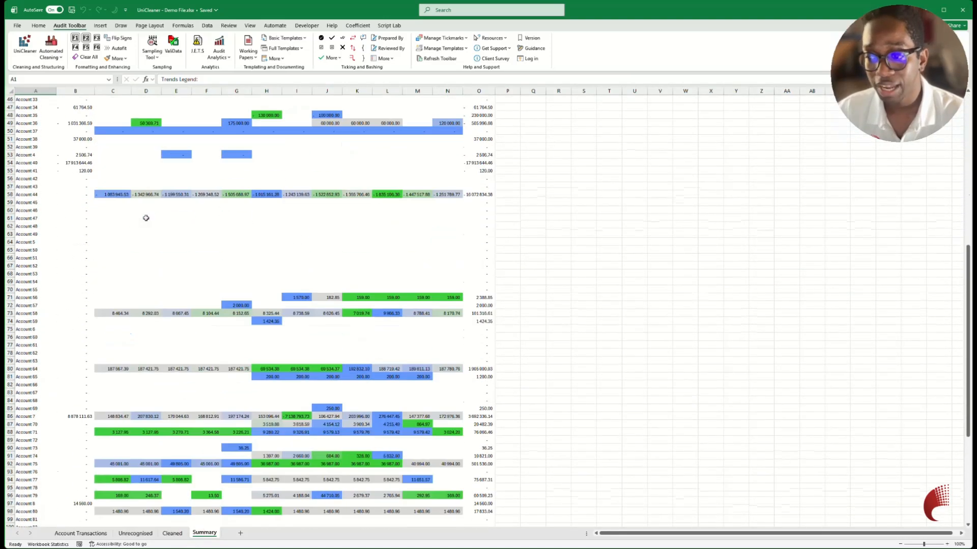
pyautogui.scroll(15, 146, 218)
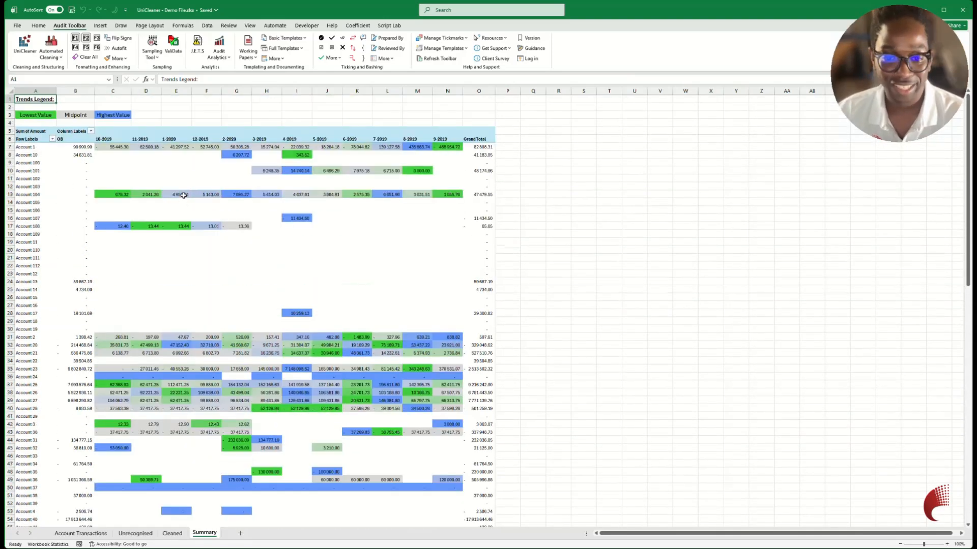
pyautogui.moveTo(183, 196)
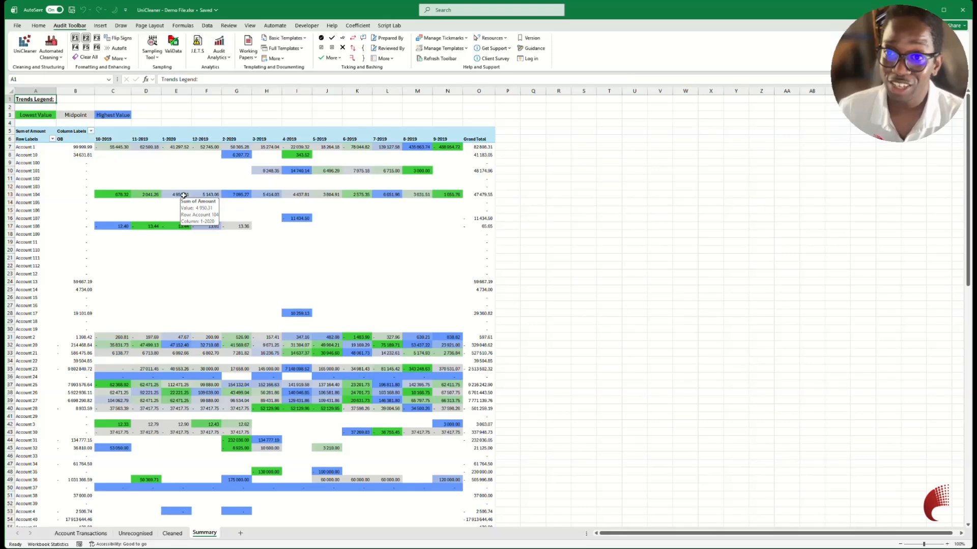